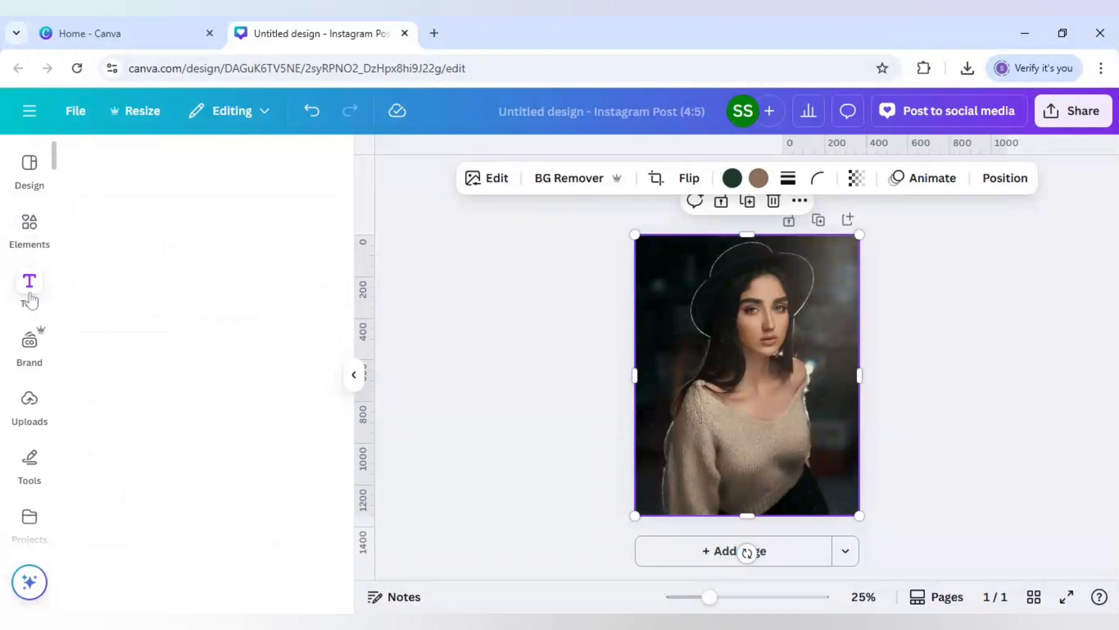
Add a heading reading "TOPMODEL" over the photo and set its font size to 120
click(149, 411)
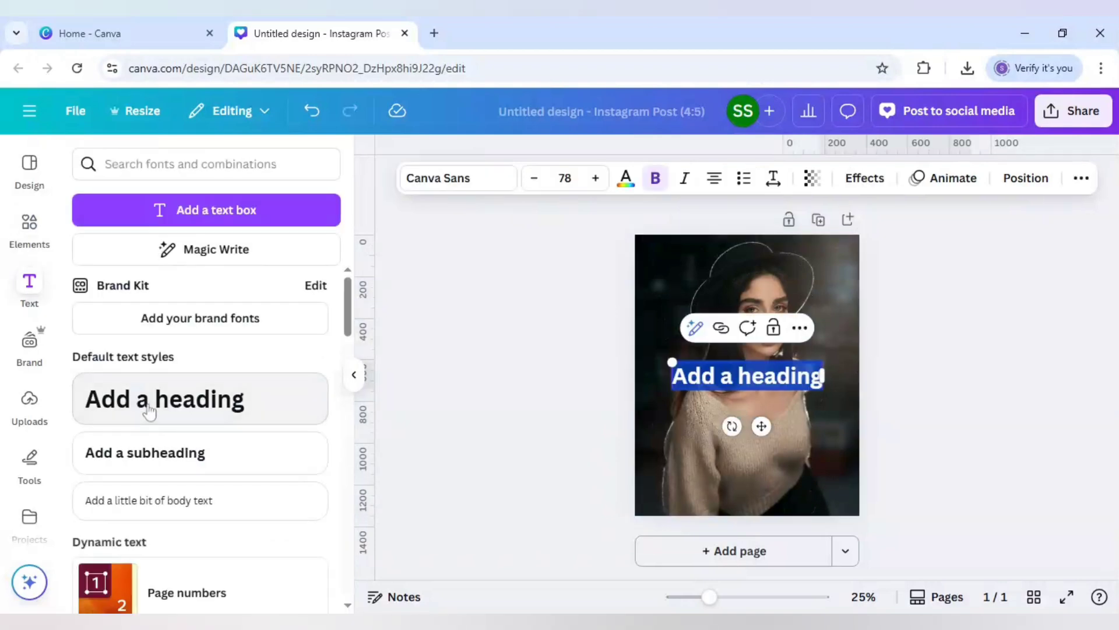
text(TOPMODEL)
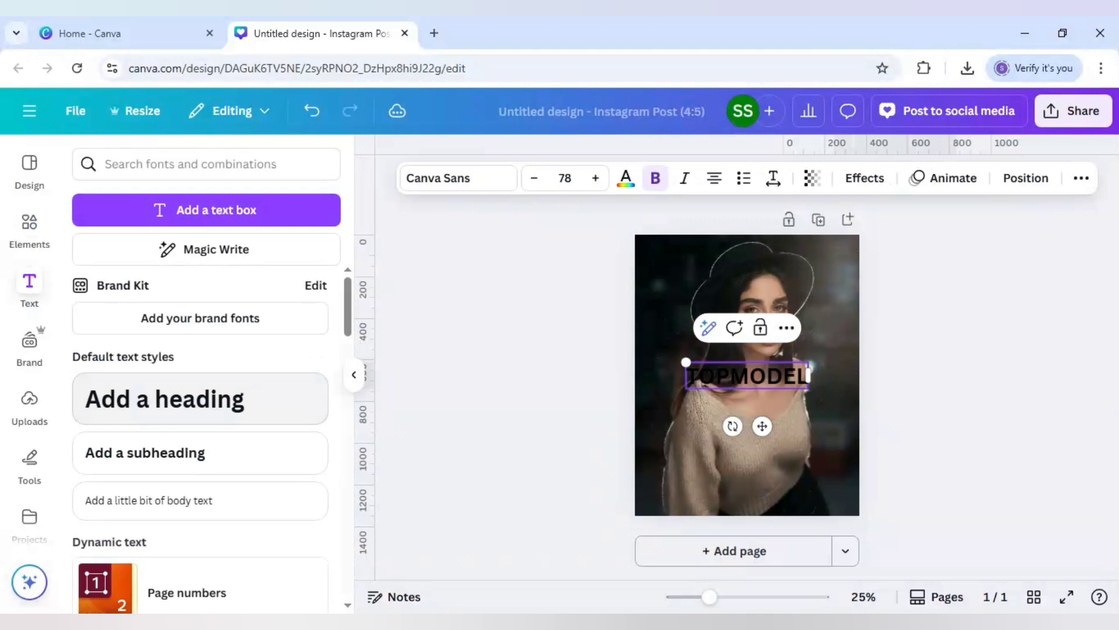
key(Escape)
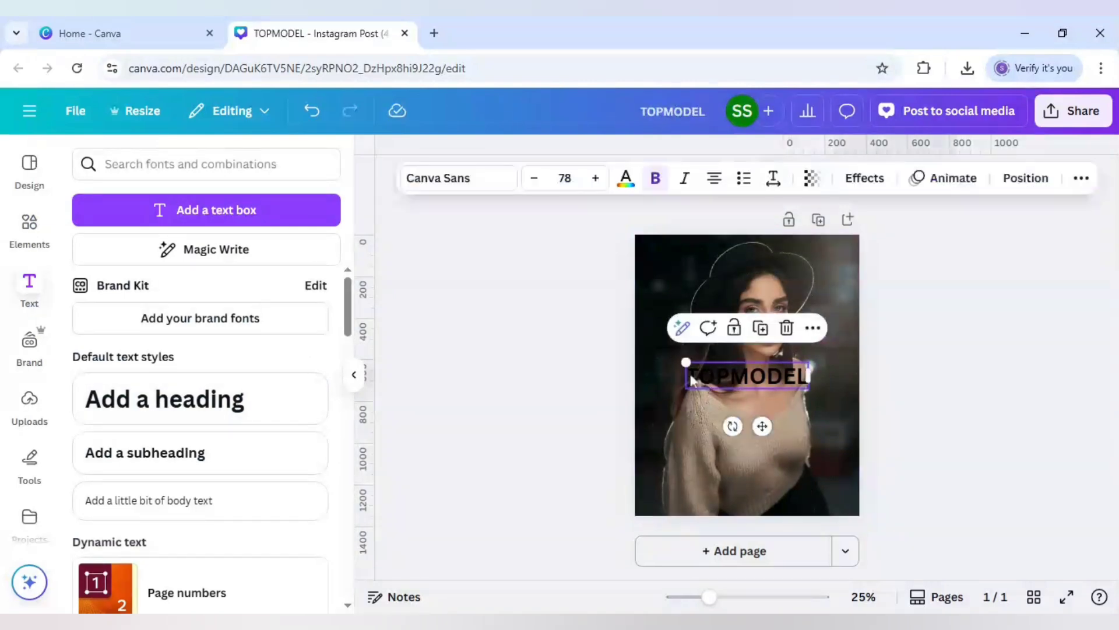
click(565, 177)
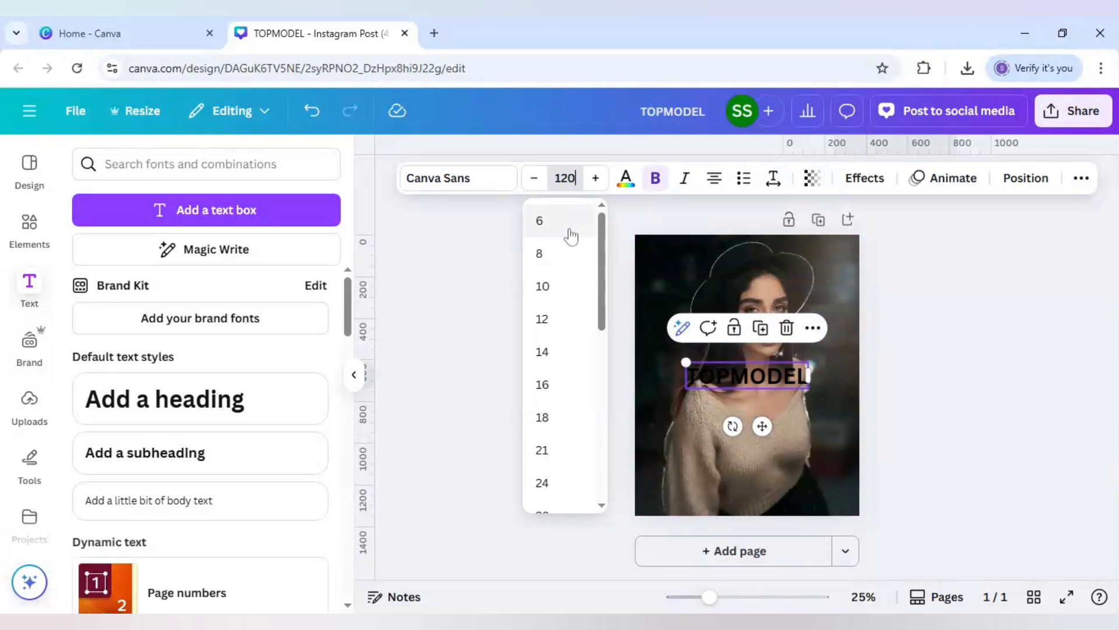
Change the TOPMODEL heading's font to League Spartan
click(490, 182)
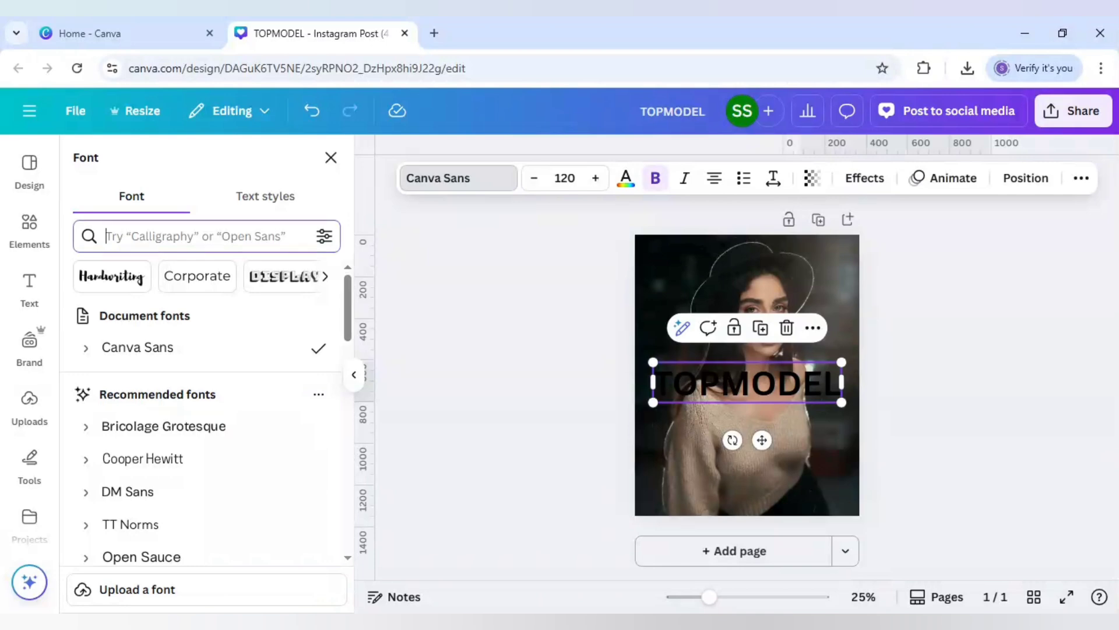
text(league)
key(Return)
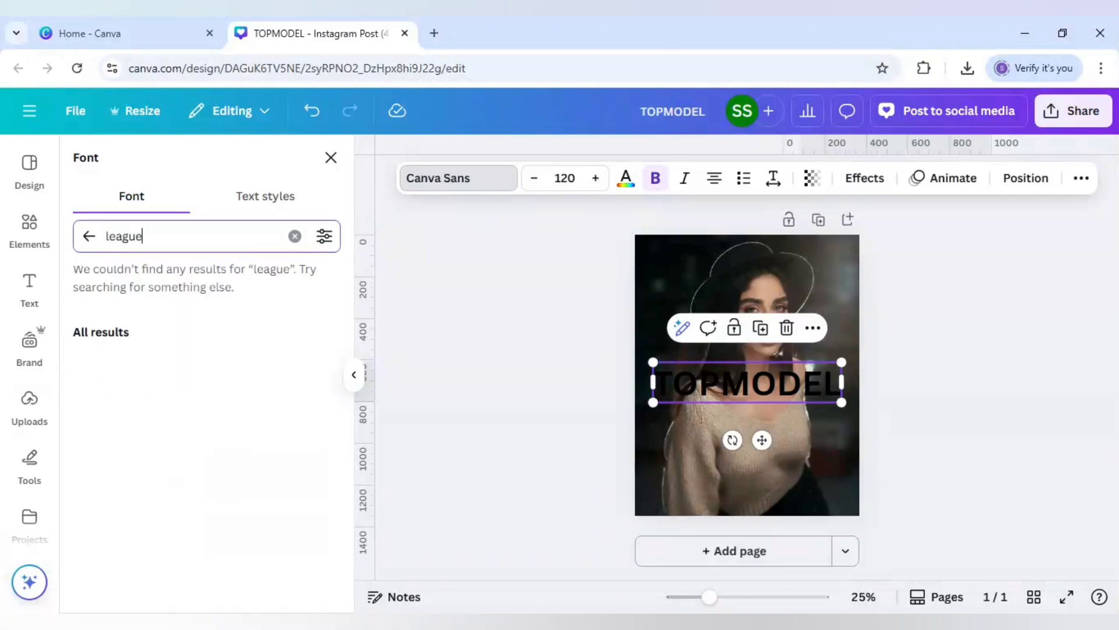
click(185, 350)
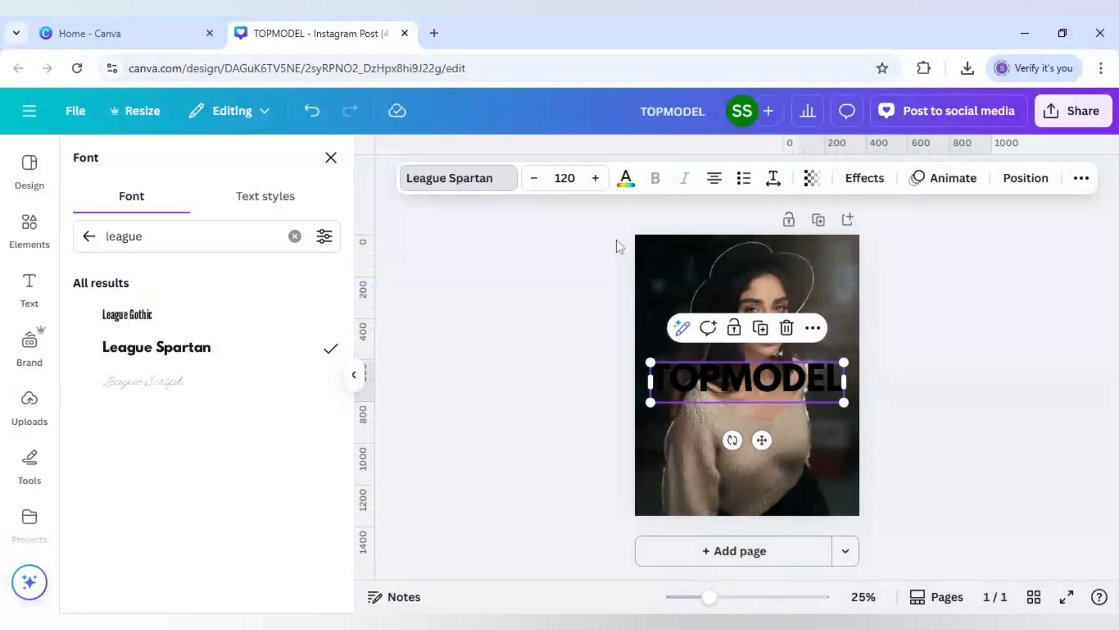
Rotate the TOPMODEL heading 90° so it reads downward and place it just left of the woman's face
drag(732, 439, 678, 368)
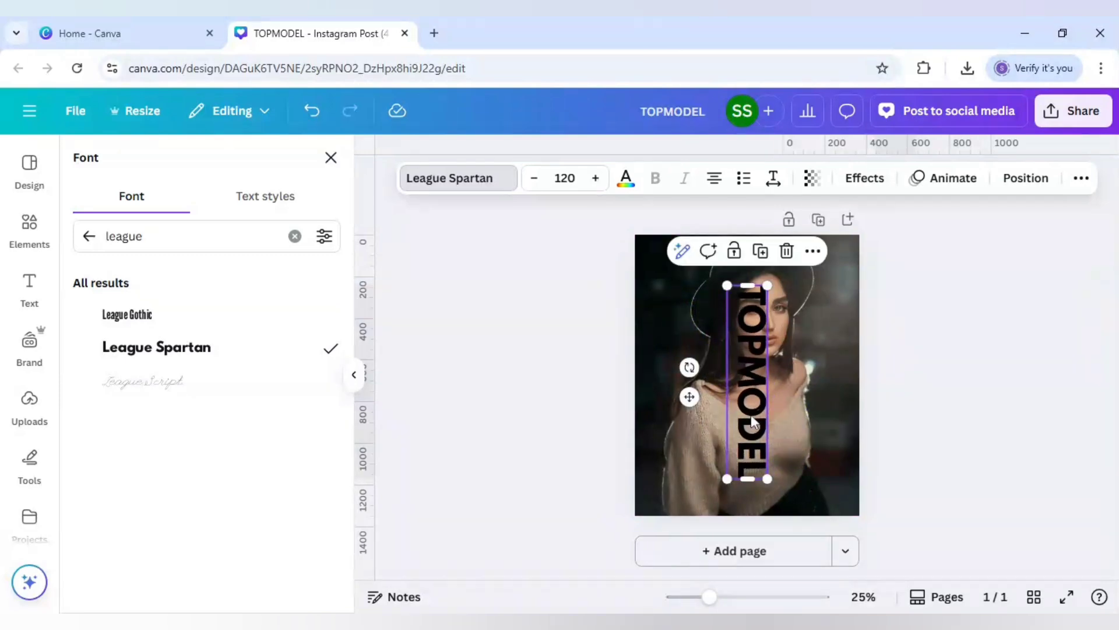
drag(751, 414, 713, 402)
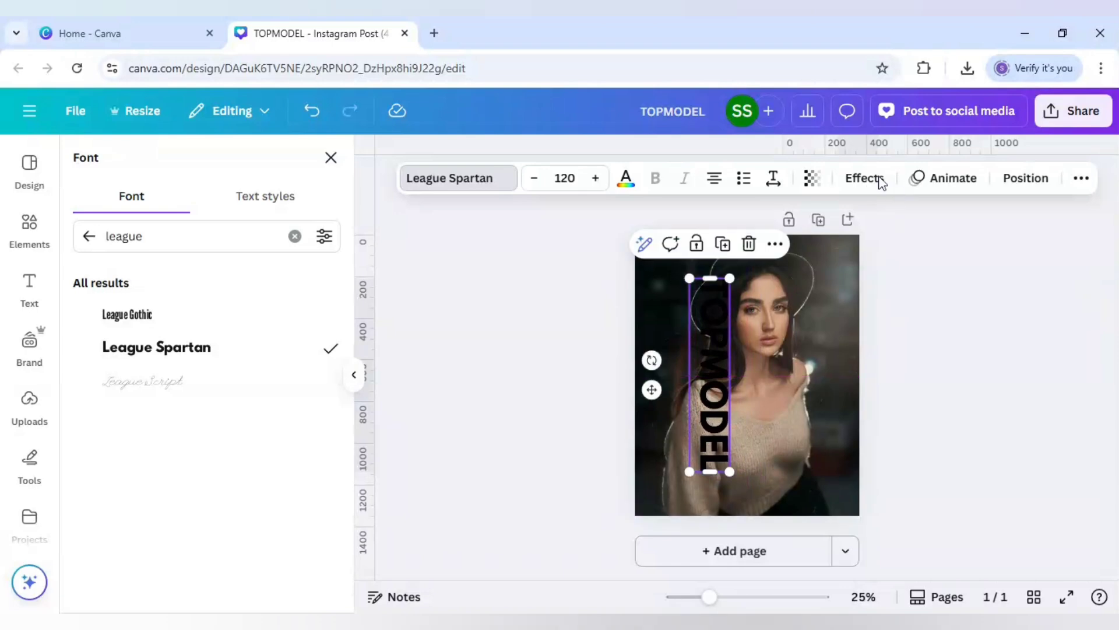
Apply the Outline text effect to the TOPMODEL heading with white (#ffffff) as the outline colour
click(867, 179)
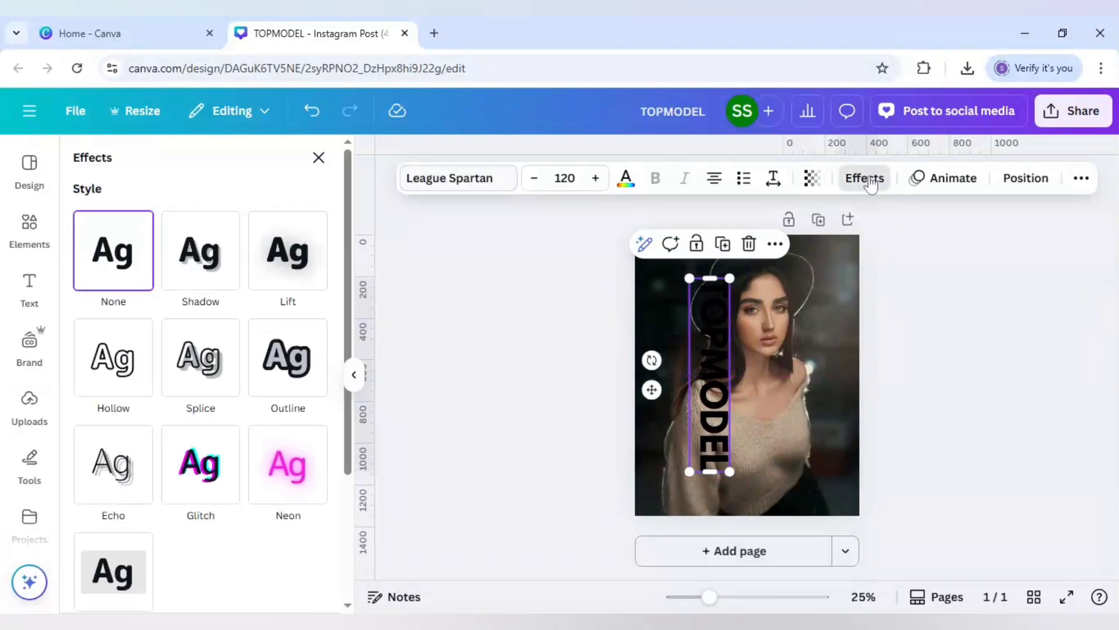
click(300, 364)
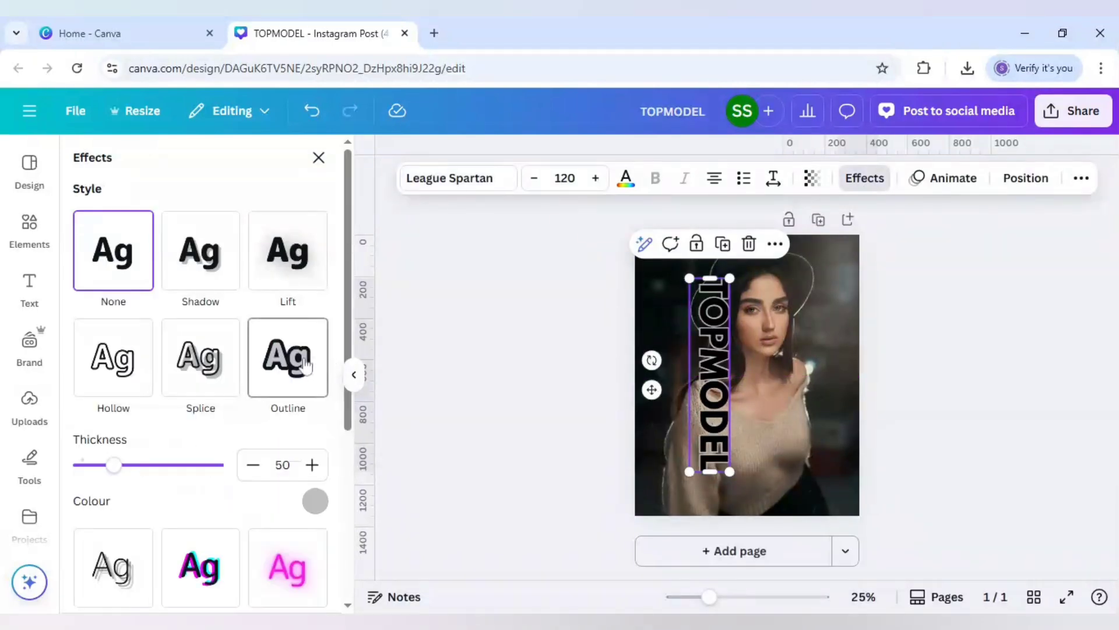
click(315, 502)
click(188, 330)
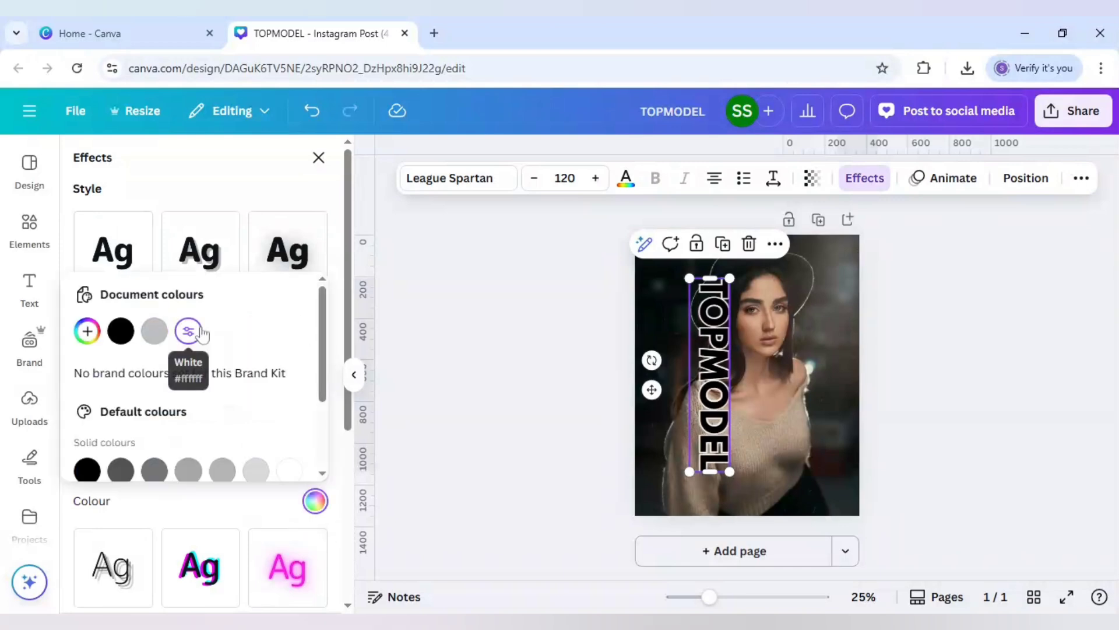
click(463, 455)
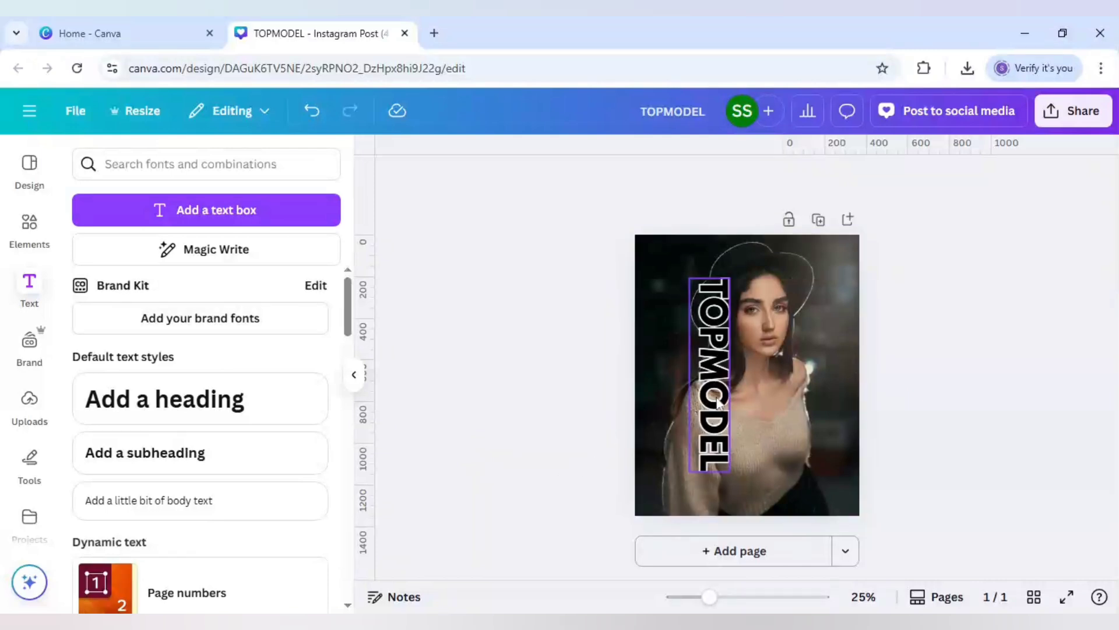
Add a square shape and move it to the left part of the photo, layered behind the TOPMODEL heading
click(39, 252)
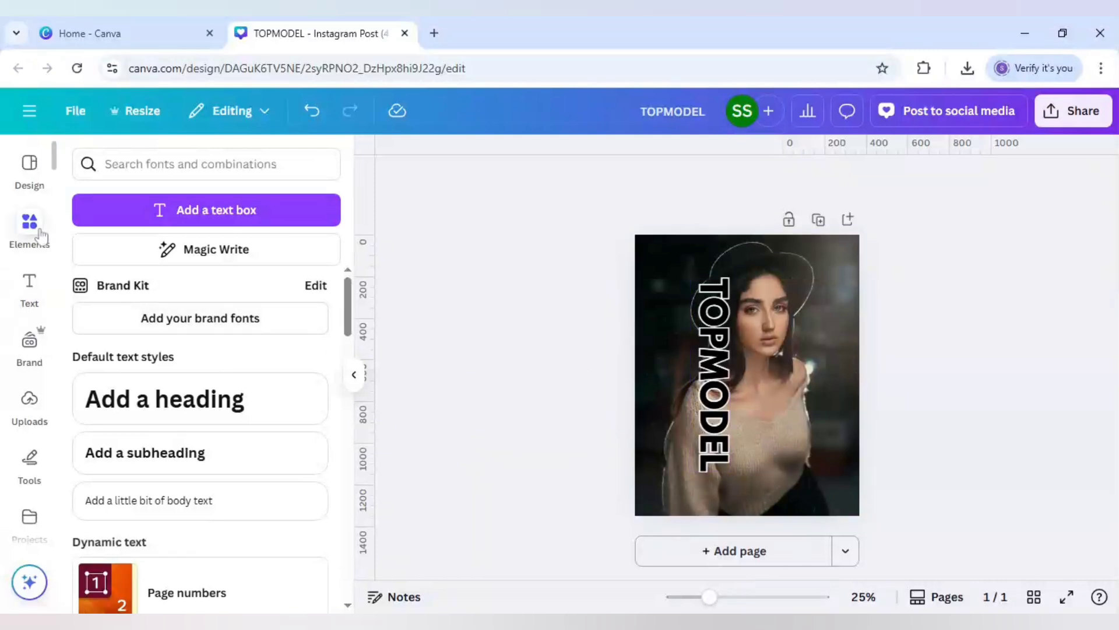
scroll(203, 368, down, 1)
scroll(203, 367, down, 10)
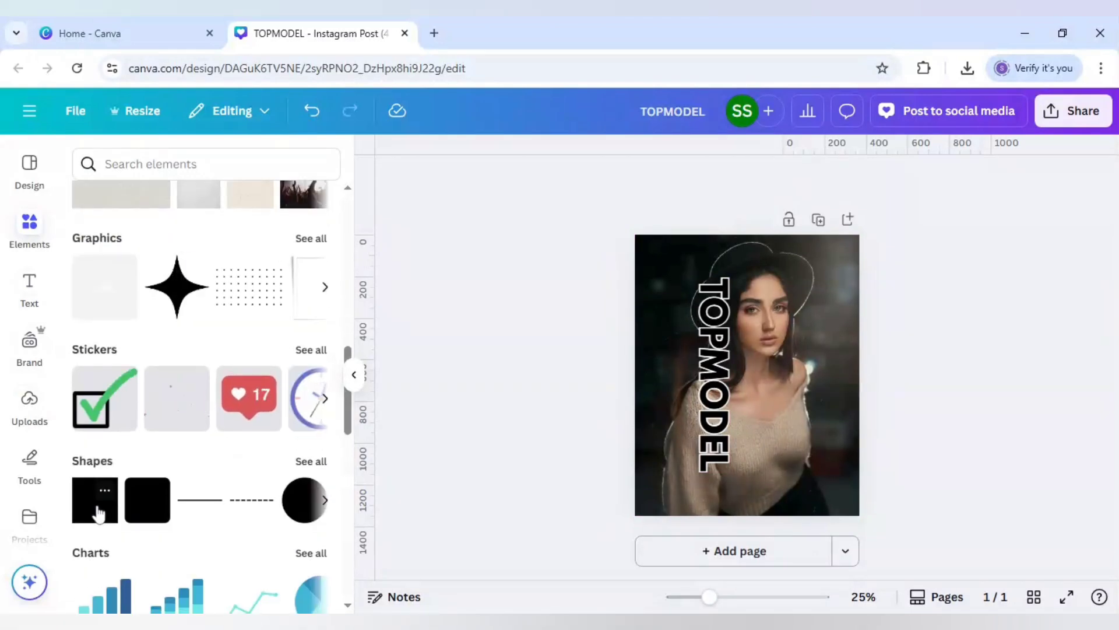
click(99, 514)
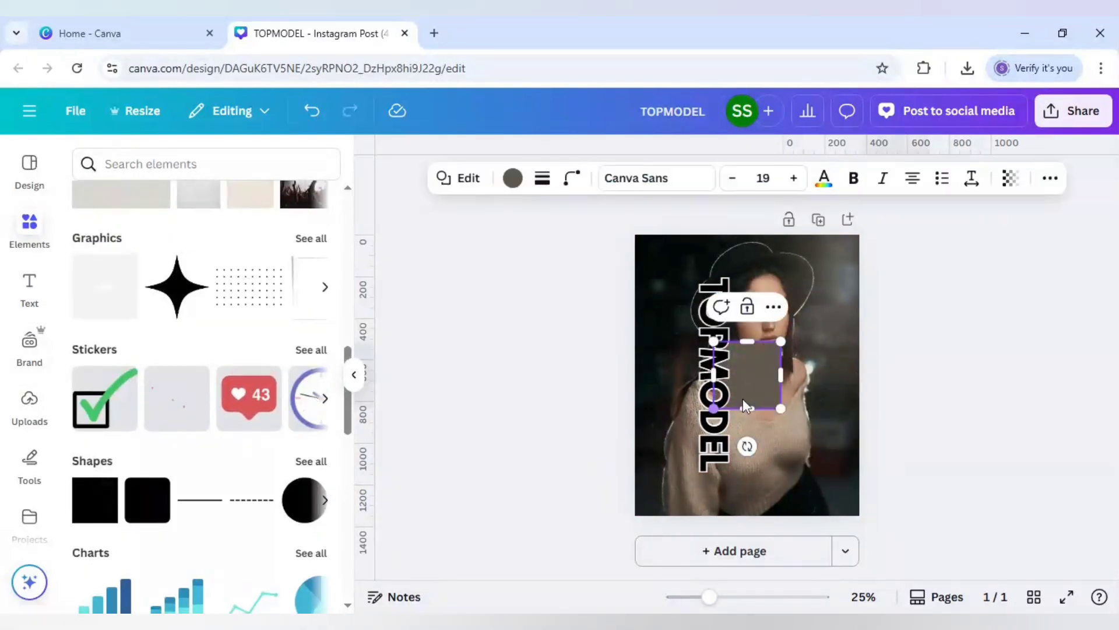
click(783, 453)
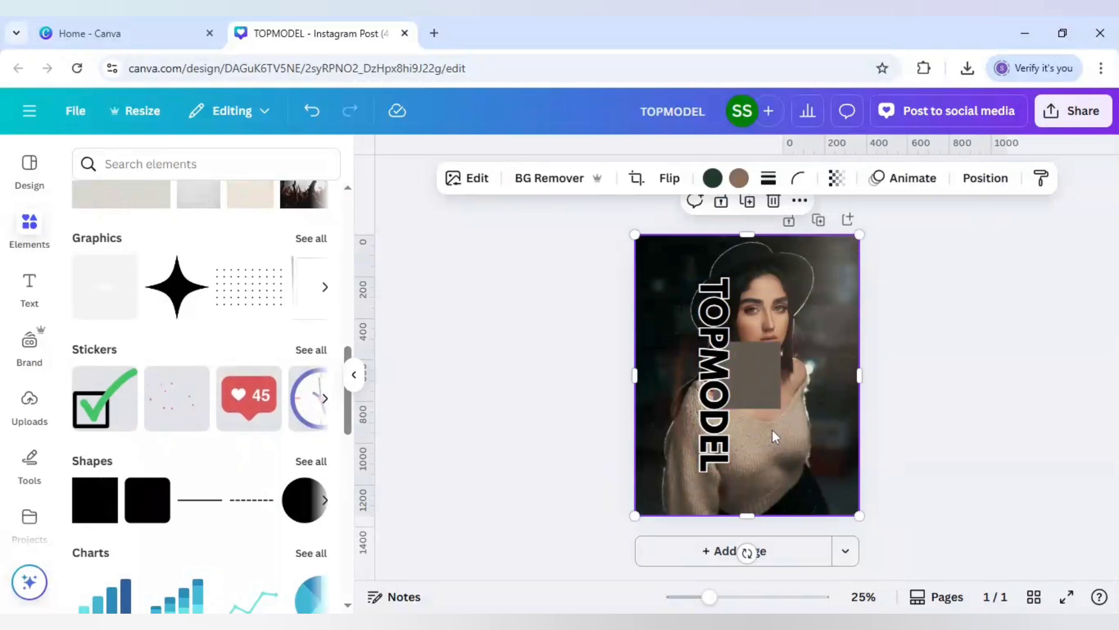
click(735, 362)
drag(735, 361, 689, 334)
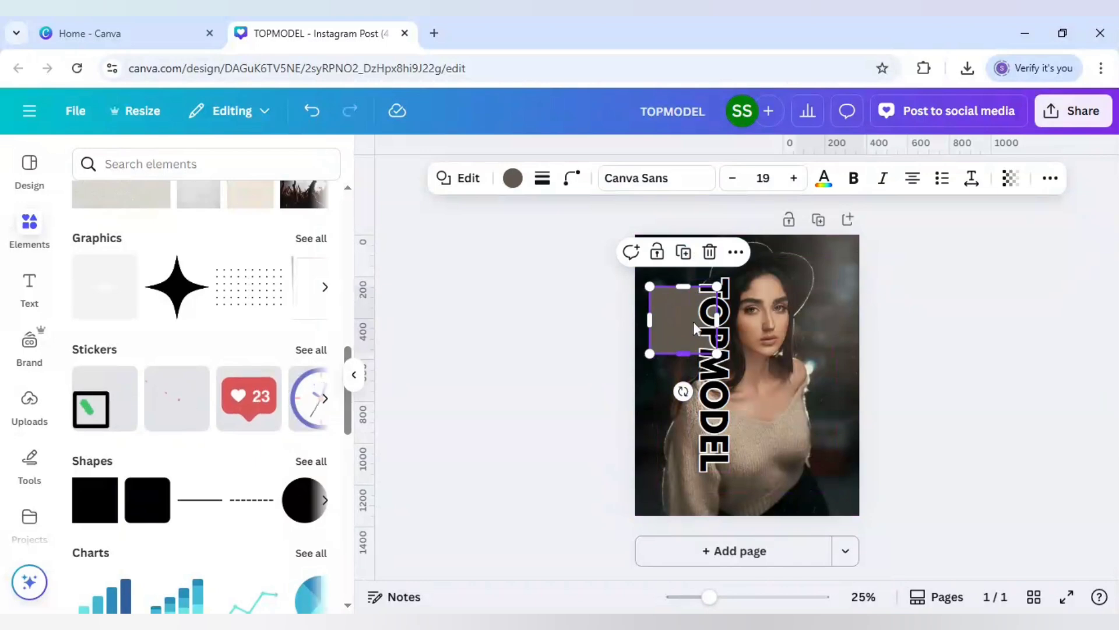
Stretch the square into a tall rectangle running along most of the heading and out to the page's left edge
drag(684, 322, 683, 459)
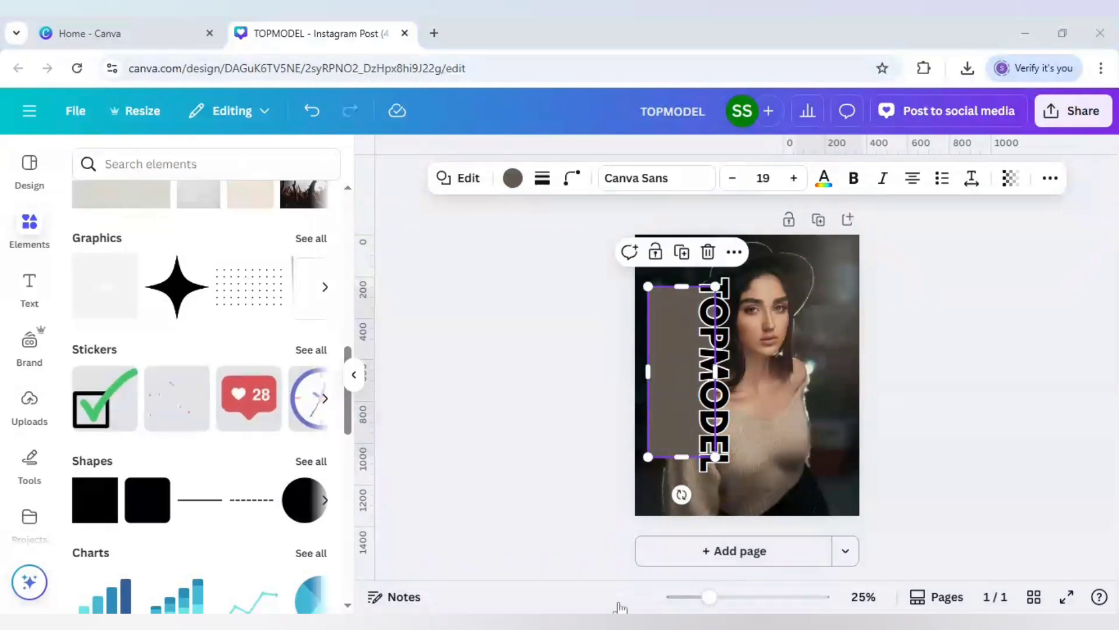
mouse_move(709, 596)
mouse_down()
mouse_move(742, 601)
mouse_move(728, 600)
mouse_up()
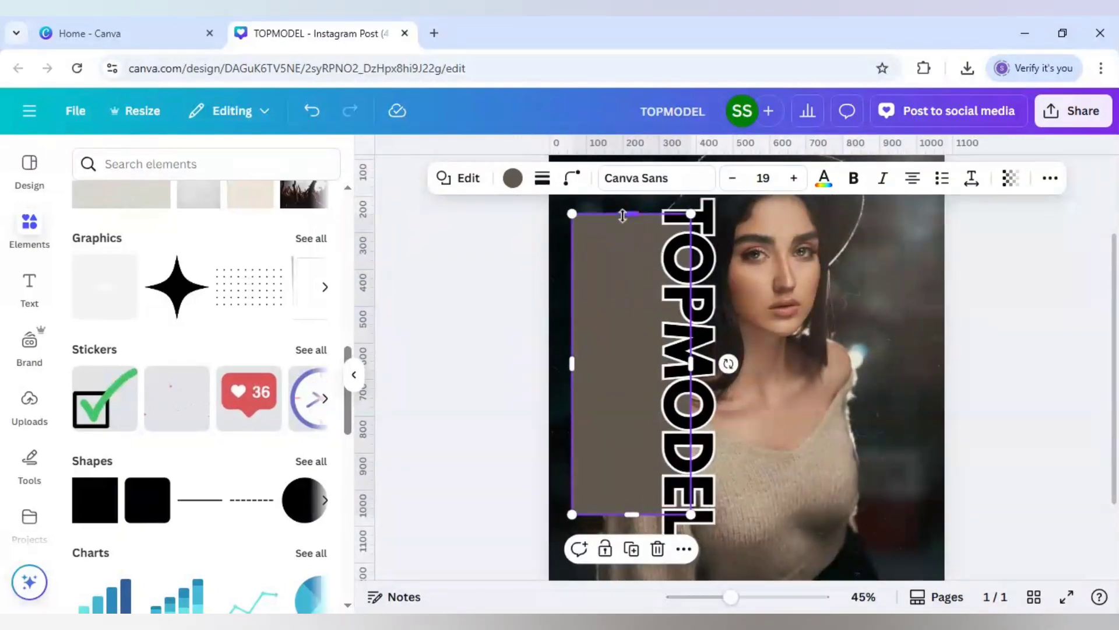
drag(636, 515, 638, 519)
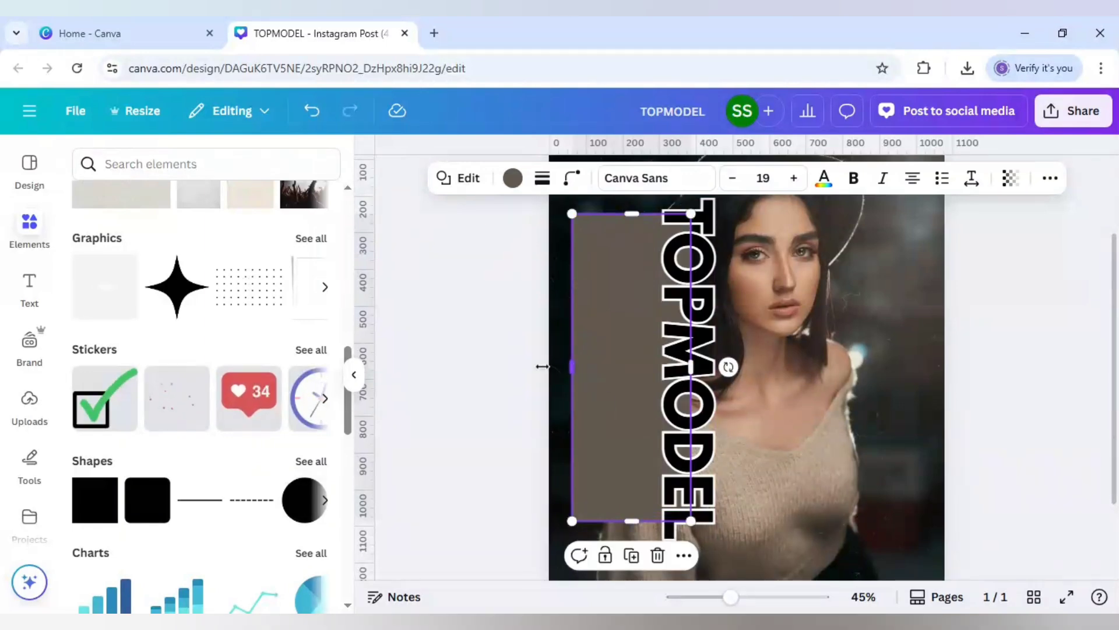
drag(542, 366, 541, 365)
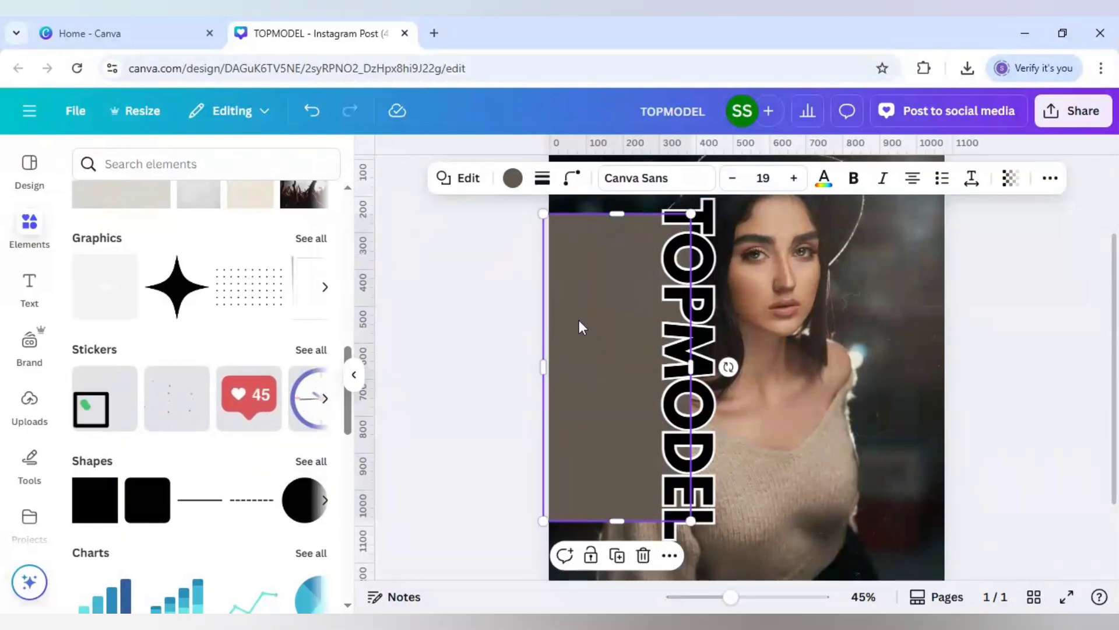
Fill the tall rectangle with white and duplicate it
click(516, 185)
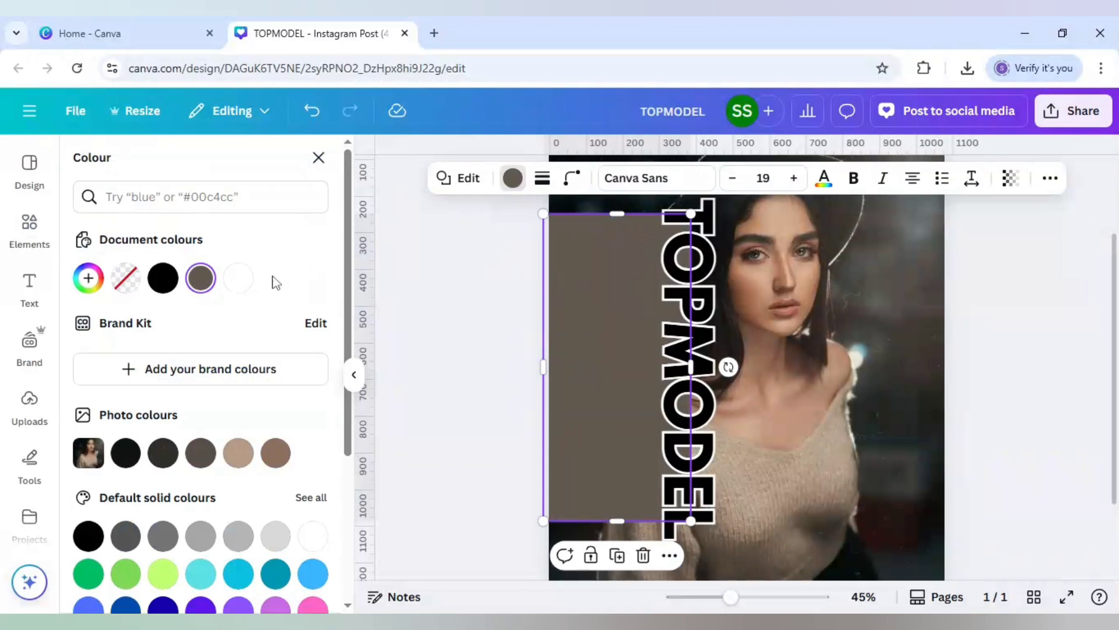
click(248, 285)
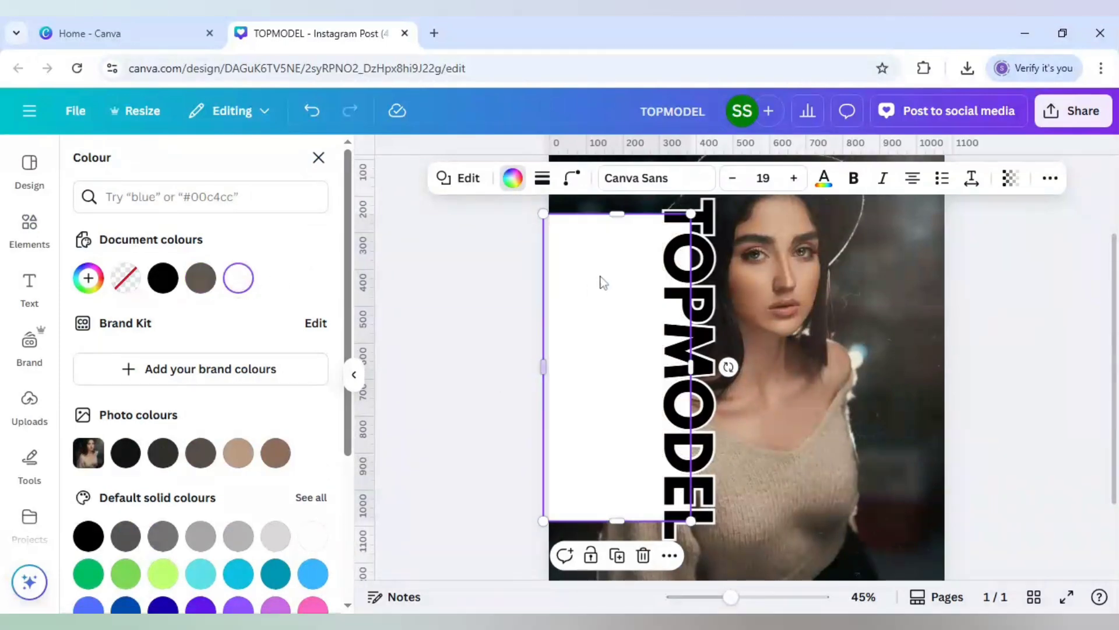
click(617, 555)
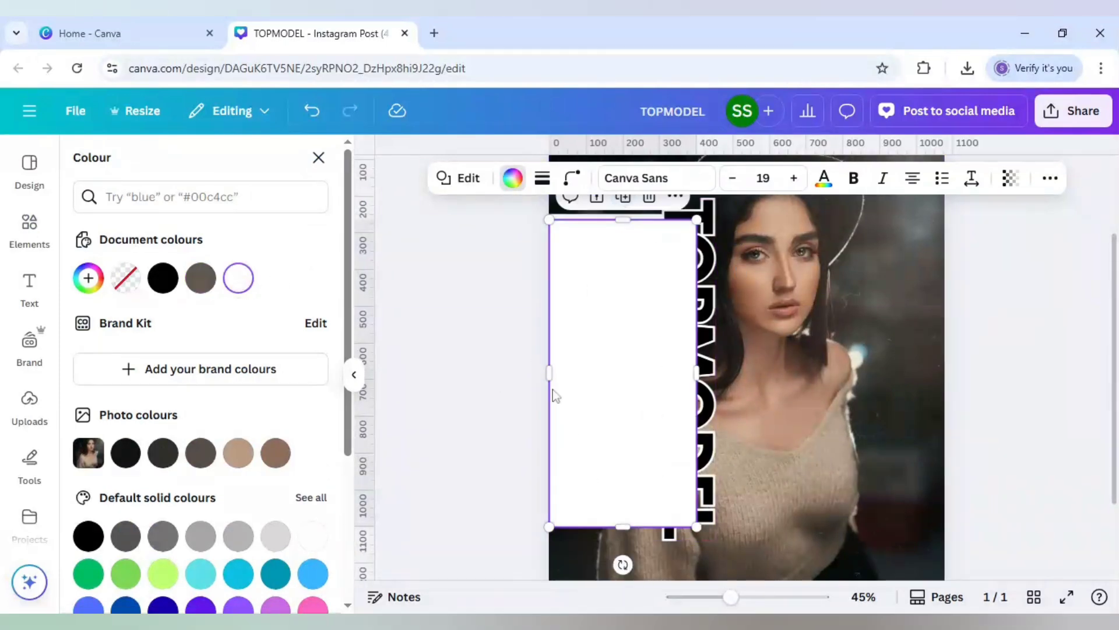
Tilt the copied white rectangle diagonally and place it over the photo's bottom-left area
scroll(555, 396, down, 3)
drag(625, 404, 652, 467)
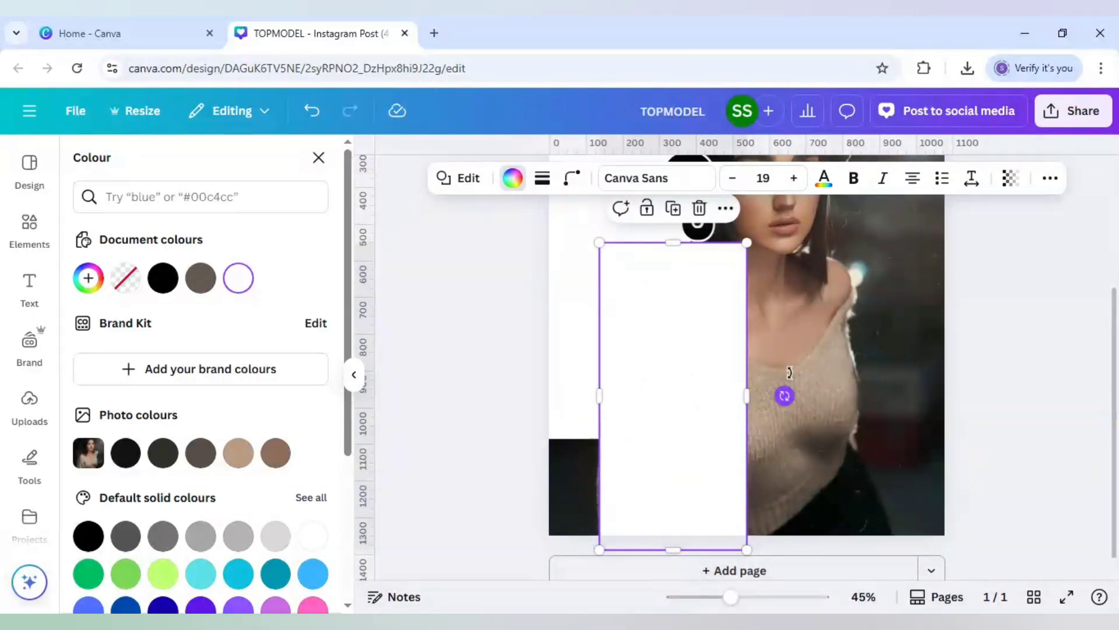
mouse_move(790, 372)
mouse_down()
mouse_move(808, 378)
mouse_move(788, 373)
mouse_up()
drag(692, 417, 670, 500)
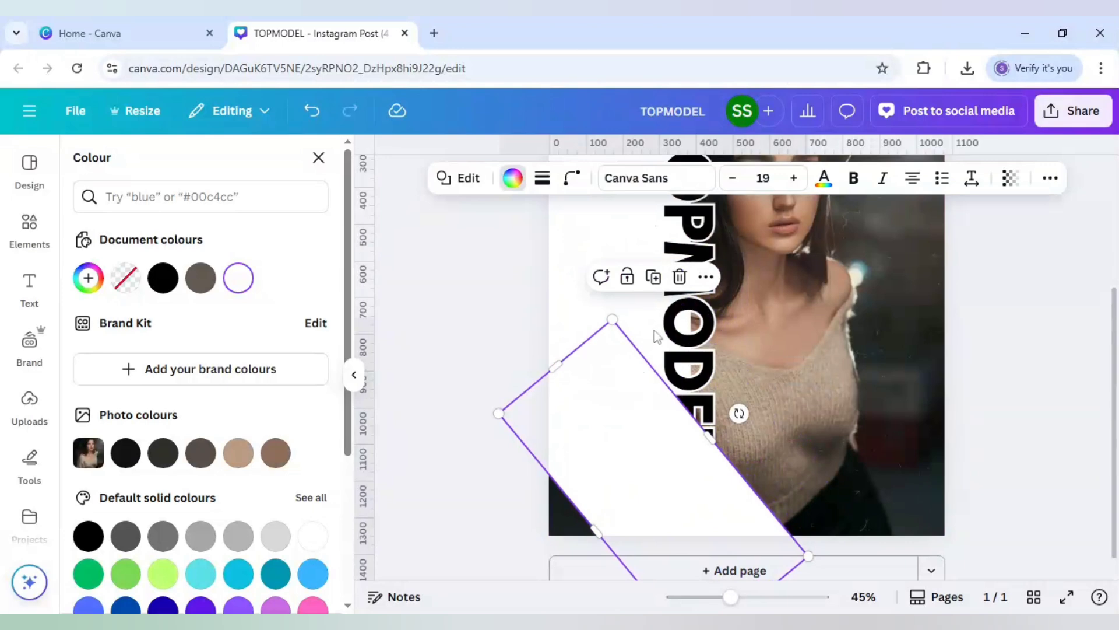
Move the tilted rectangle directly below the TOPMODEL heading in the layer order
right_click(592, 414)
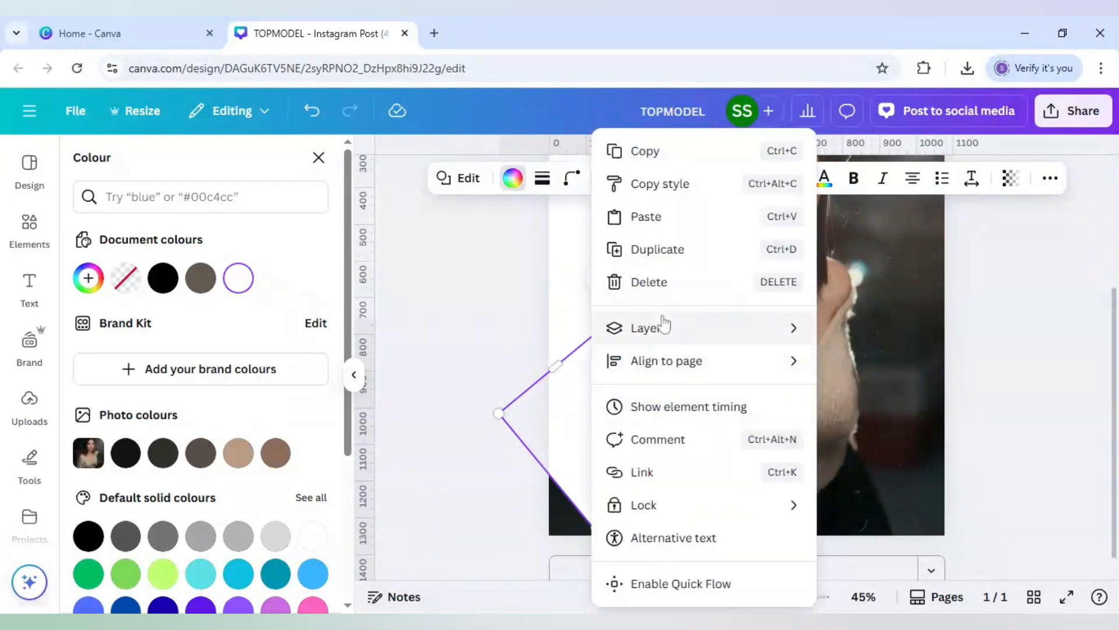
mouse_move(664, 325)
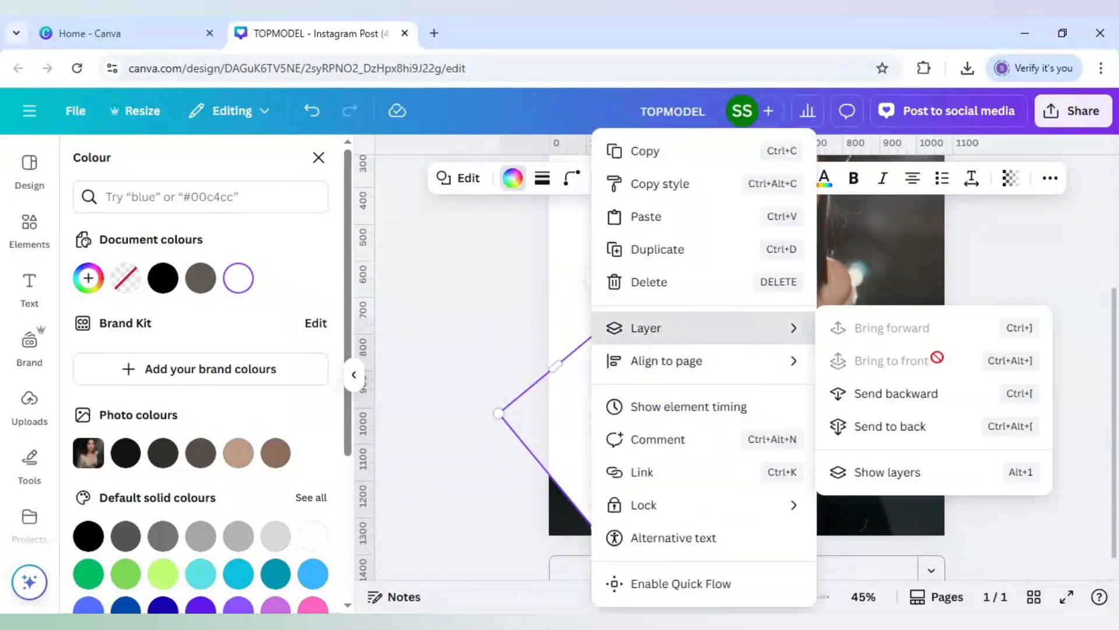
click(916, 476)
drag(262, 312, 262, 374)
Rotate the tilted rectangle to a flatter diagonal and shift it so it covers the area below the heading
scroll(590, 430, down, 2)
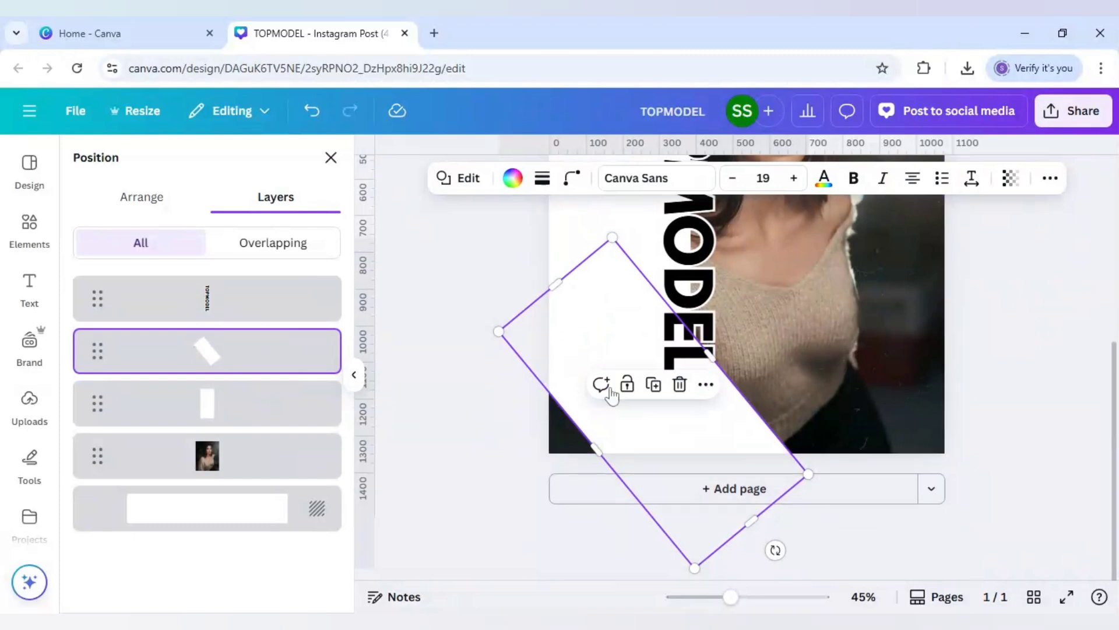
drag(775, 550, 795, 529)
drag(706, 449, 717, 460)
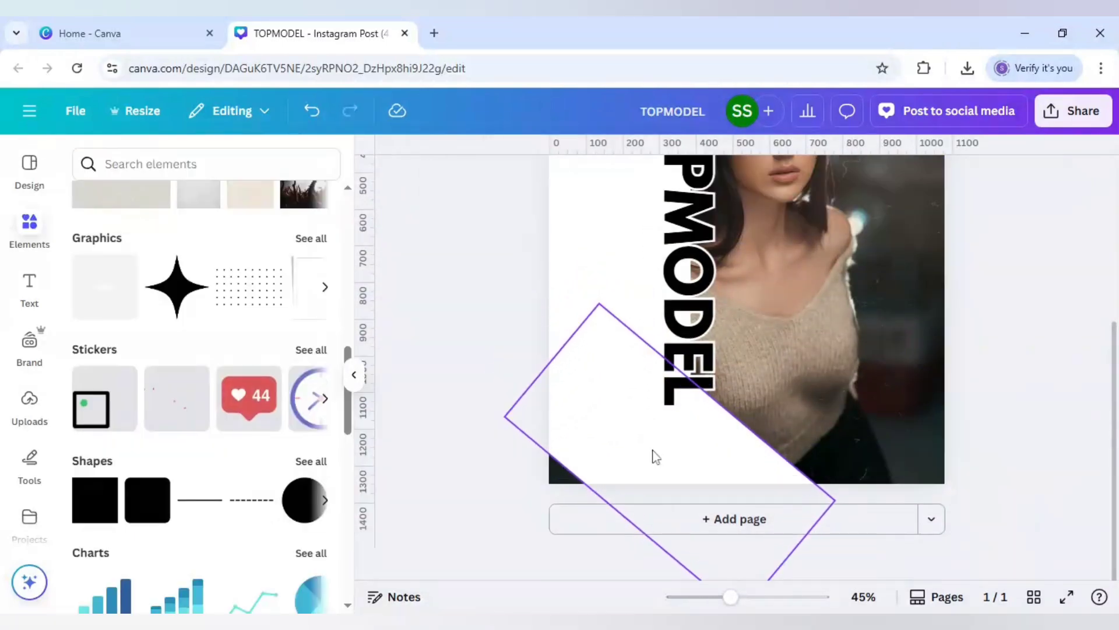
Duplicate the tilted white rectangle and place the copy, tilted the opposite way, over the photo's bottom-right corner
click(654, 449)
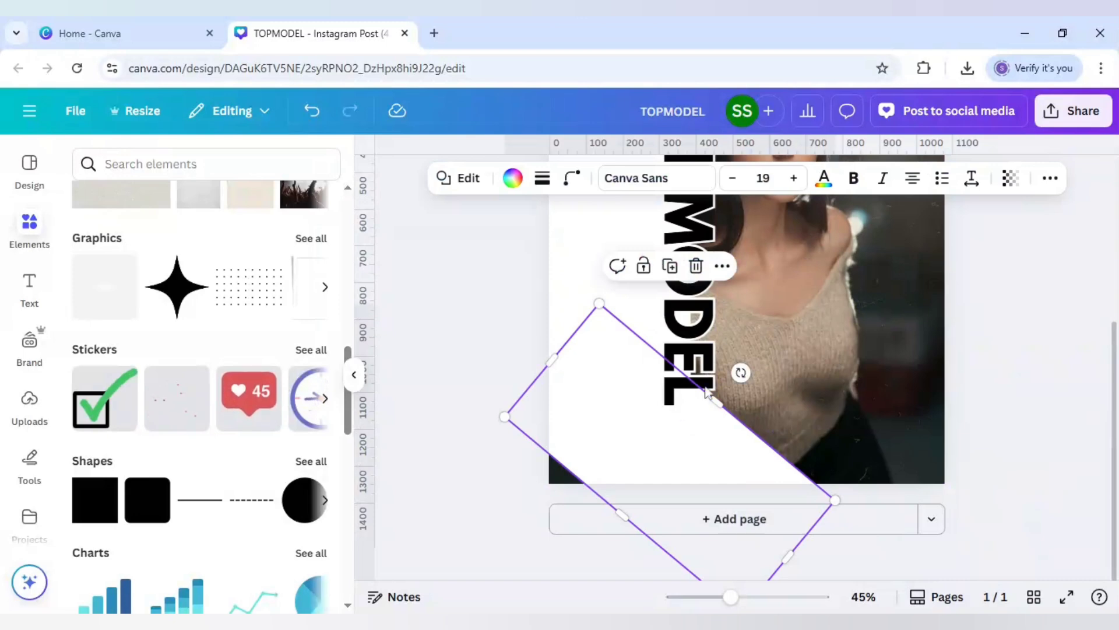
drag(638, 462, 643, 468)
drag(798, 444, 822, 433)
click(651, 427)
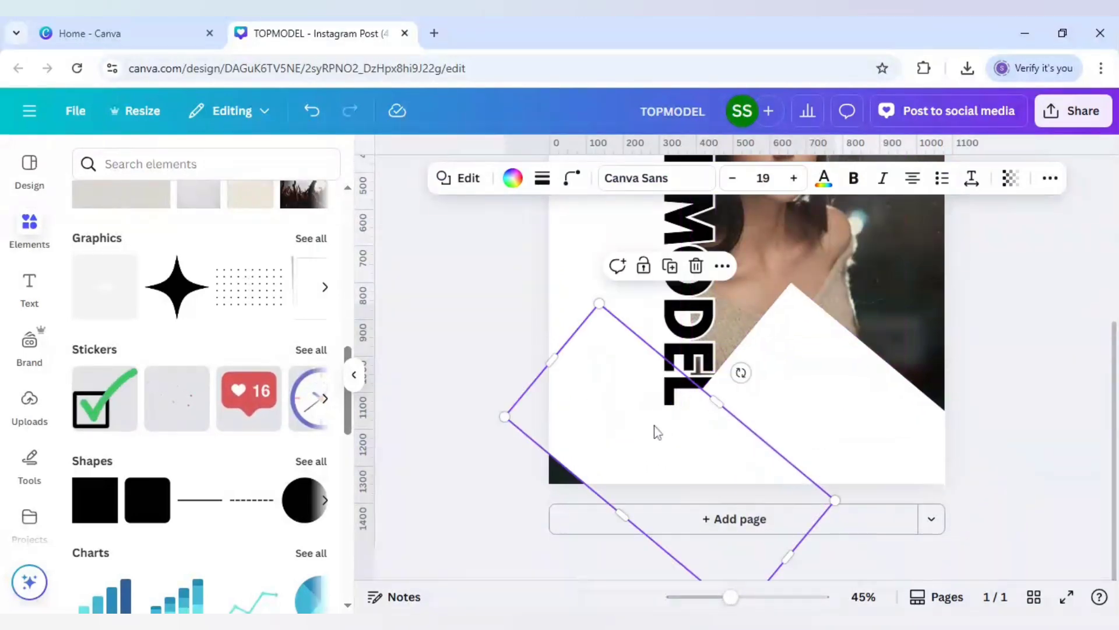
click(795, 418)
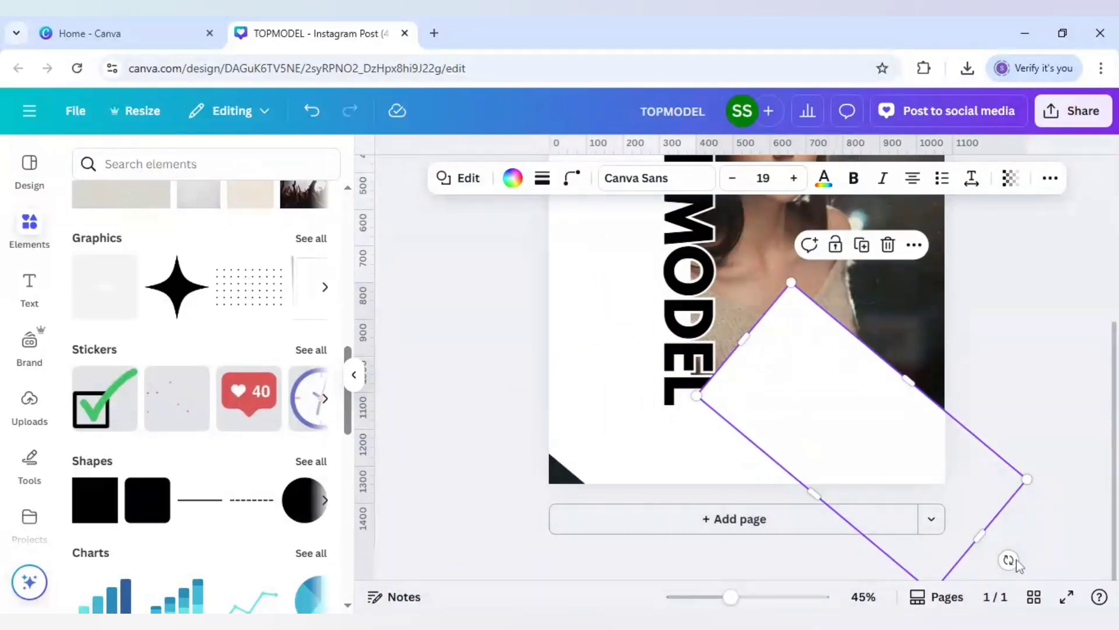
drag(933, 602, 741, 545)
mouse_move(852, 463)
mouse_down()
mouse_move(855, 482)
mouse_move(841, 468)
mouse_move(857, 480)
mouse_up()
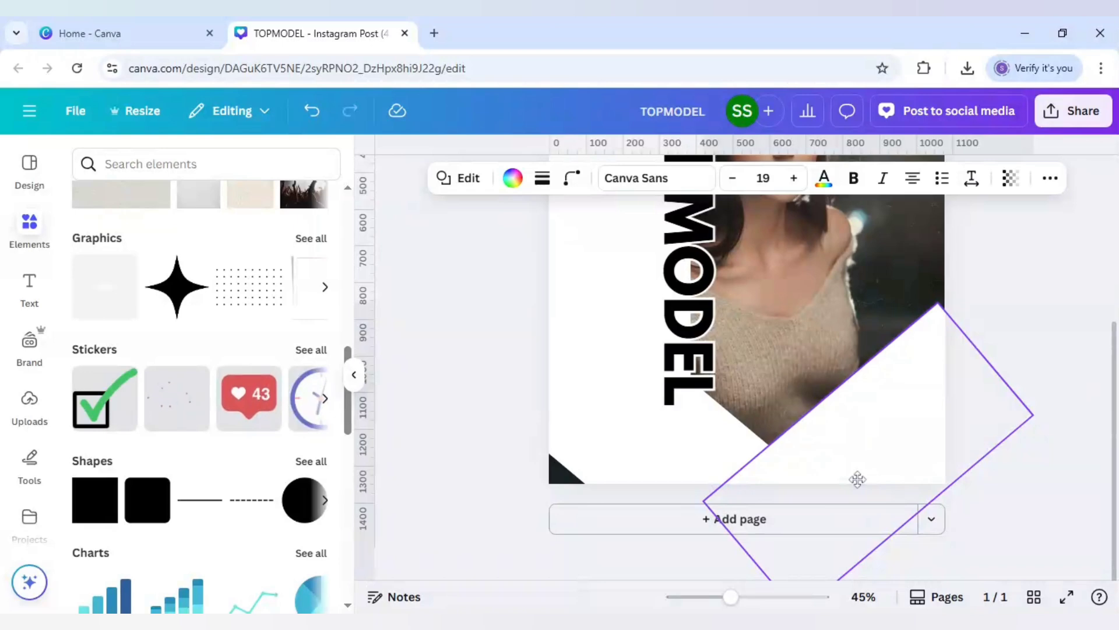
Extend the tilted white rectangle over the photo's bottom-right corner so it reaches past the page edge
drag(913, 374, 912, 373)
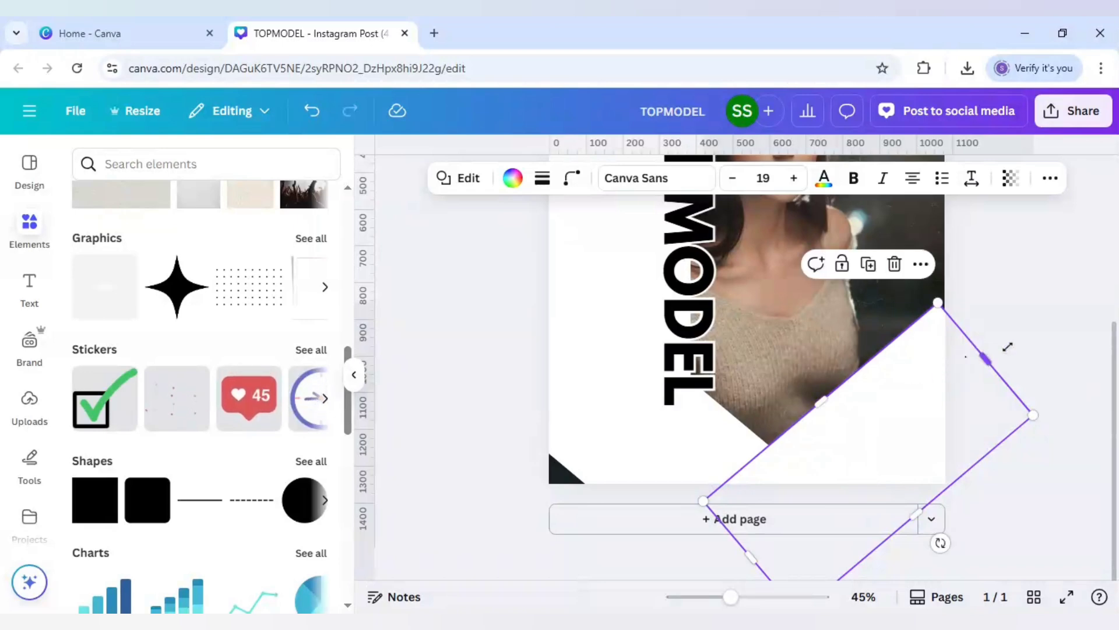
drag(1008, 347, 1015, 336)
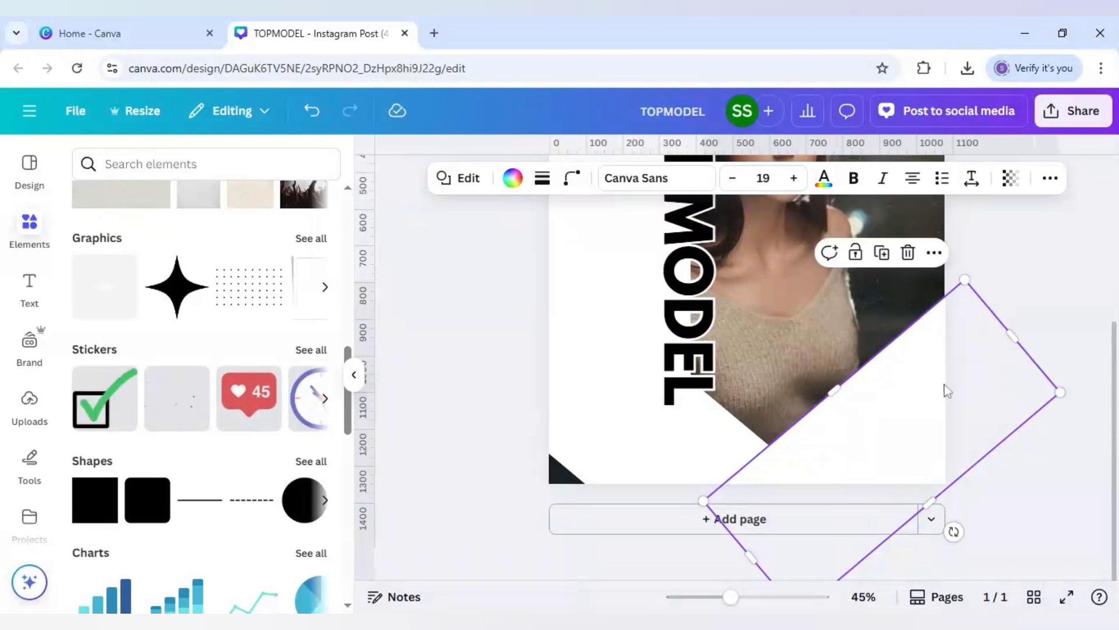
click(1058, 257)
scroll(1058, 257, up, 3)
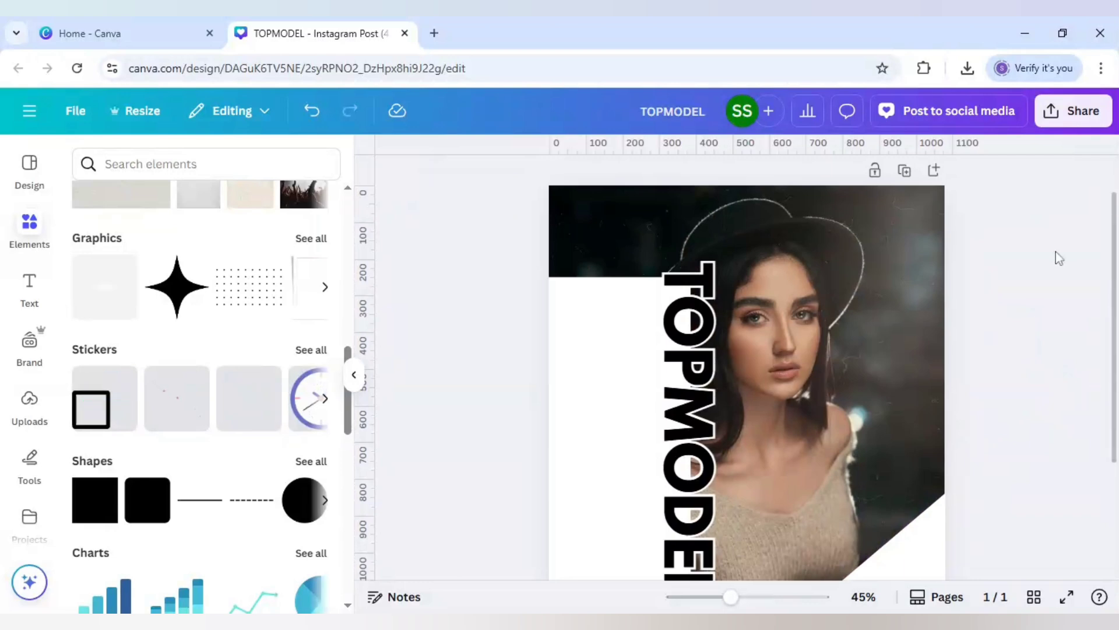
Enlarge the other tilted white rectangle so it covers the dark remnant in the page's bottom-left corner
scroll(1058, 257, down, 1)
drag(732, 601, 718, 603)
click(639, 493)
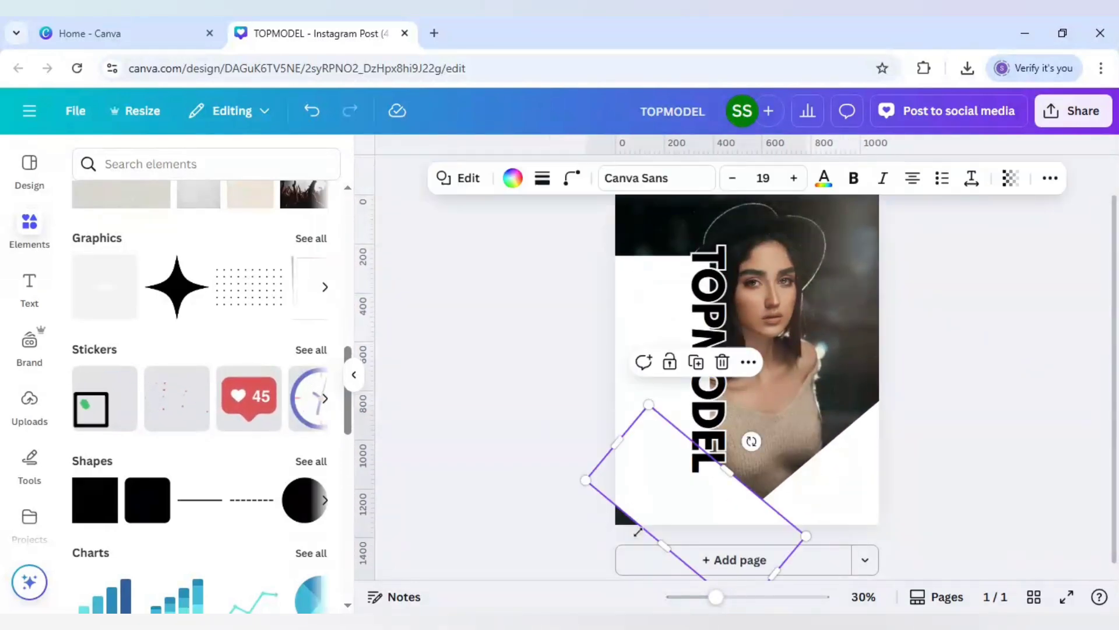
mouse_move(635, 530)
mouse_down()
mouse_move(625, 543)
mouse_move(615, 538)
mouse_up()
click(543, 402)
Remove the model photo's background and touch up the cutout with the Erase brush at size 3
click(852, 301)
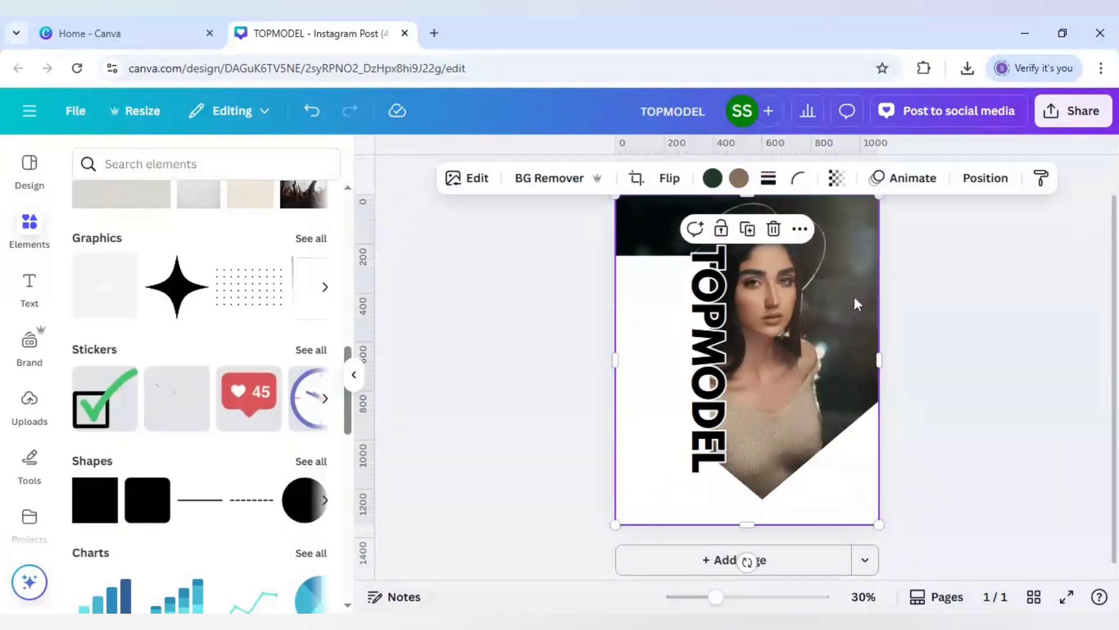
click(557, 178)
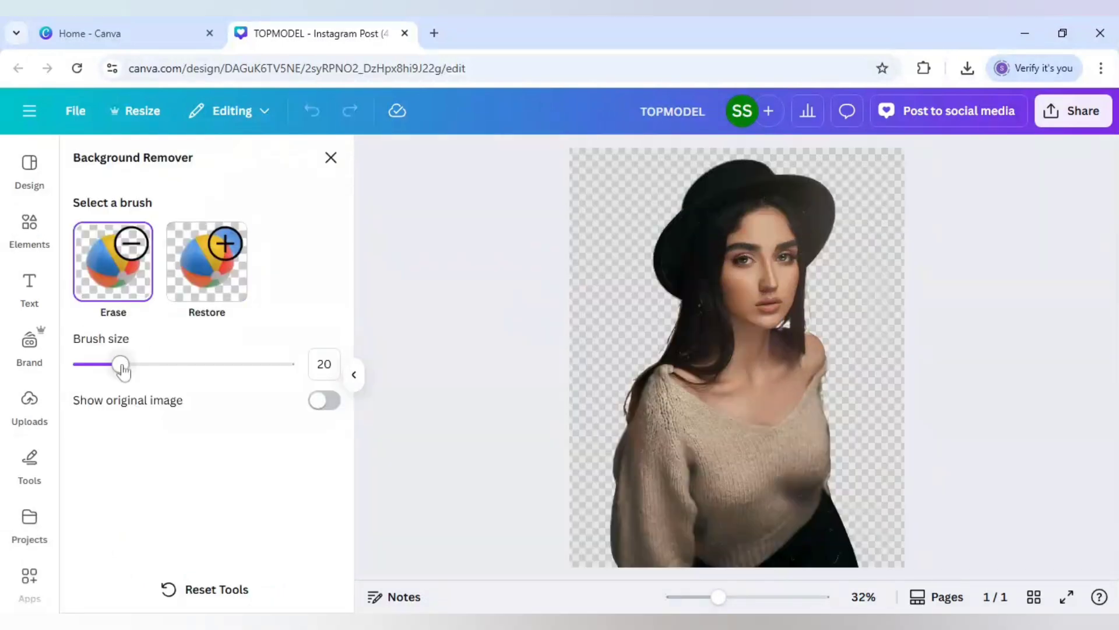
drag(122, 368, 88, 370)
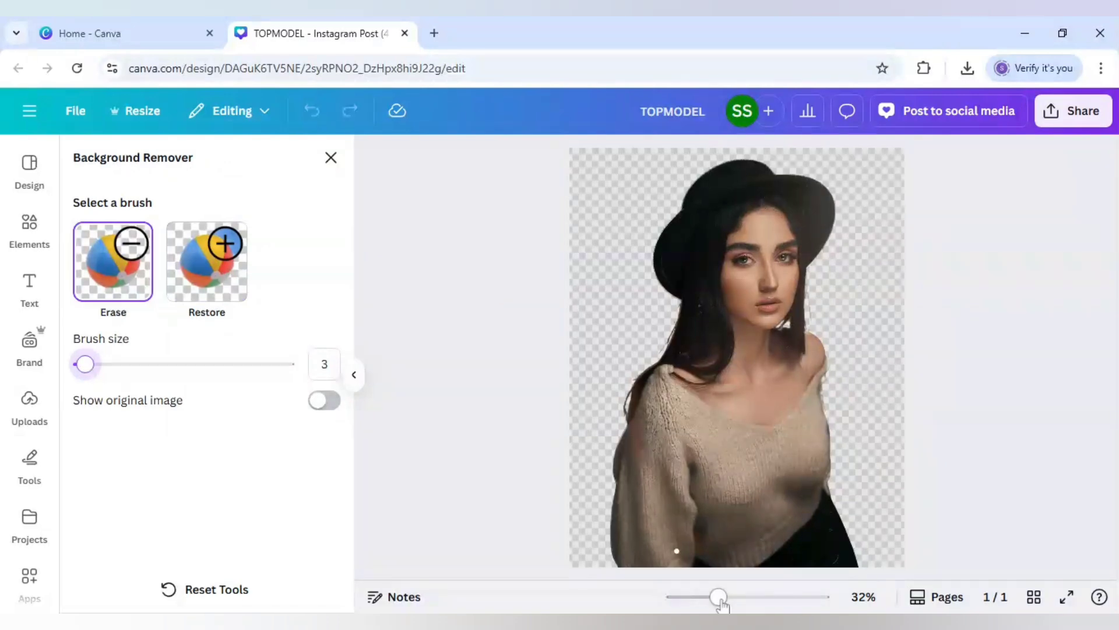
drag(721, 598, 770, 599)
scroll(1078, 427, up, 3)
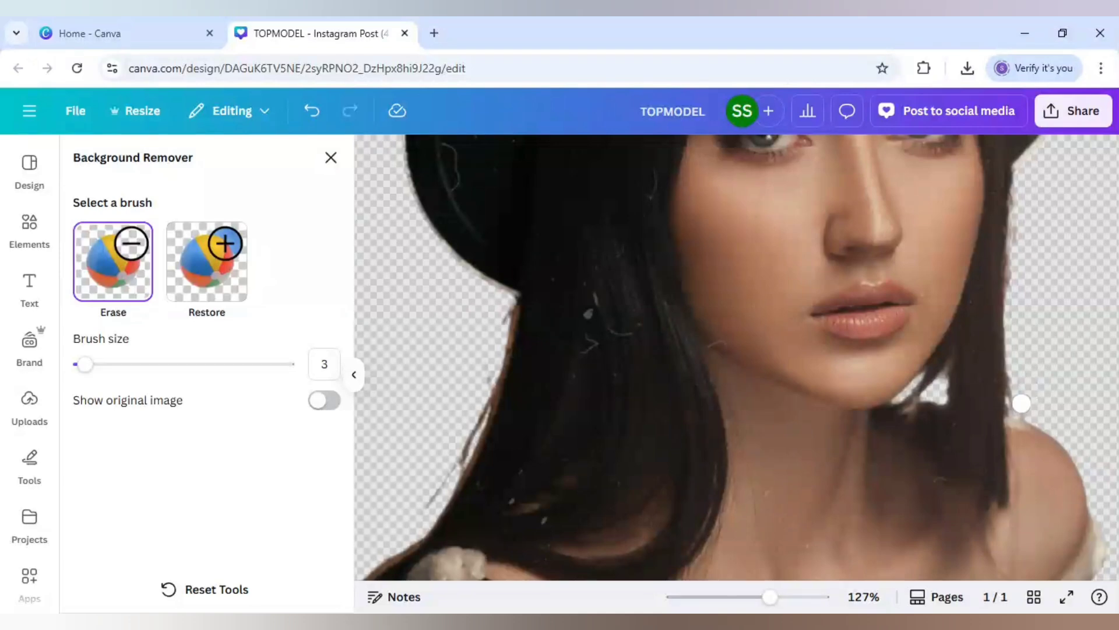
scroll(864, 487, down, 1)
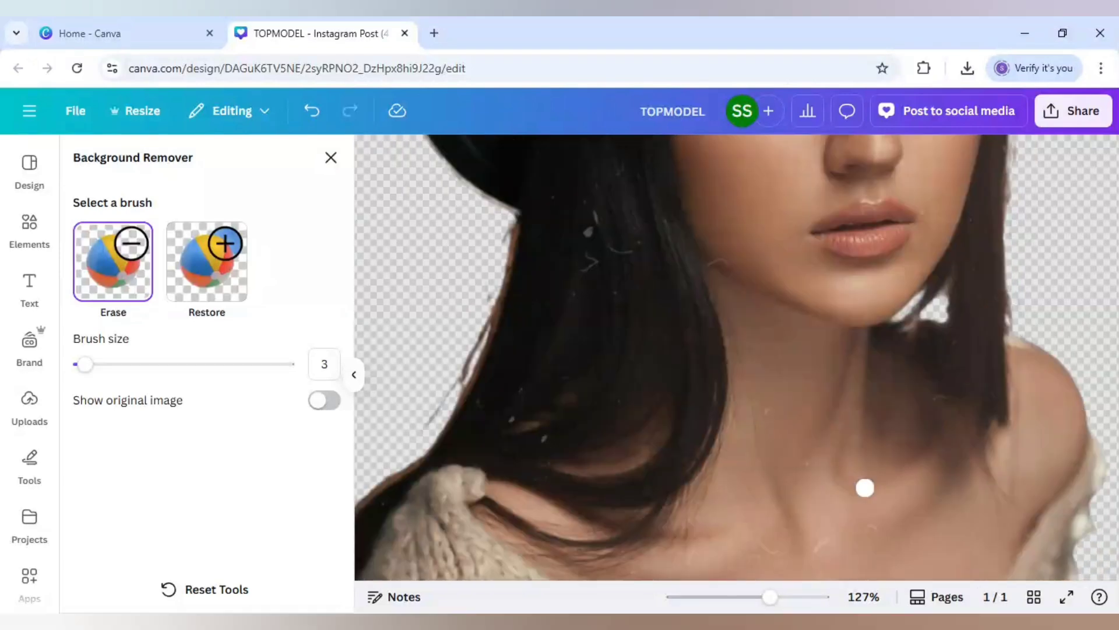
scroll(920, 478, down, 2)
scroll(1043, 465, down, 1)
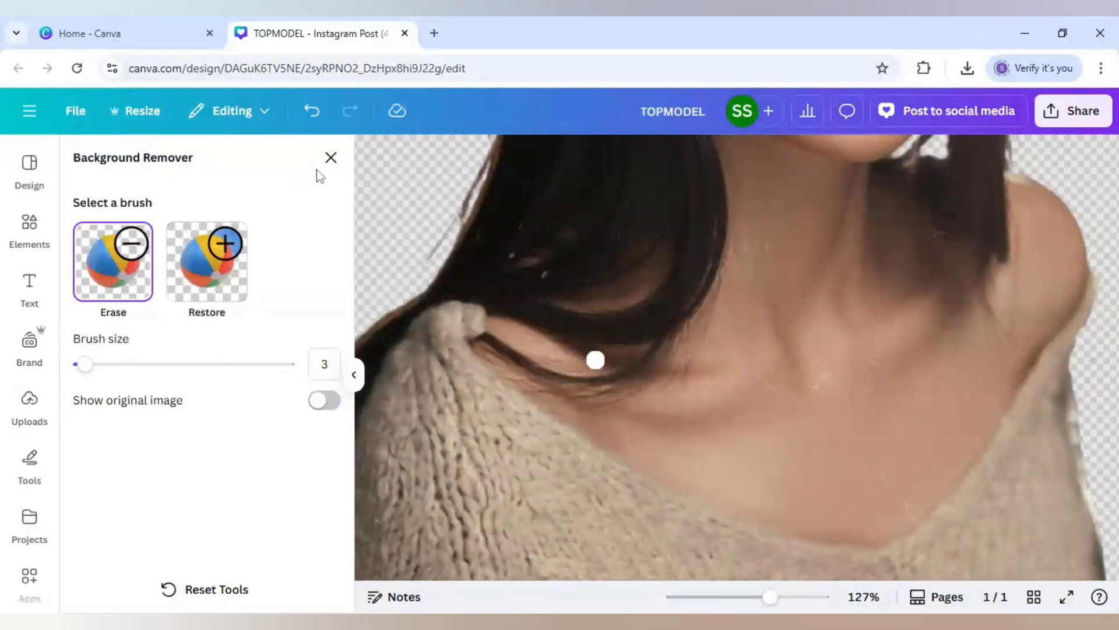
click(331, 158)
Copy the cutout model photo and paste it onto a new second page
click(828, 306)
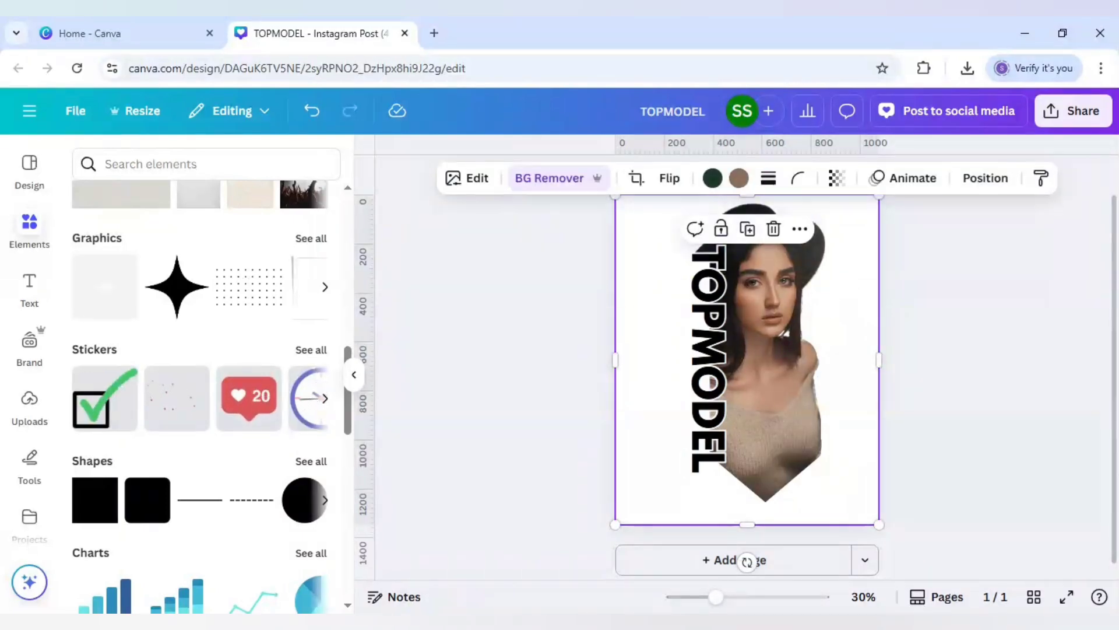
click(937, 395)
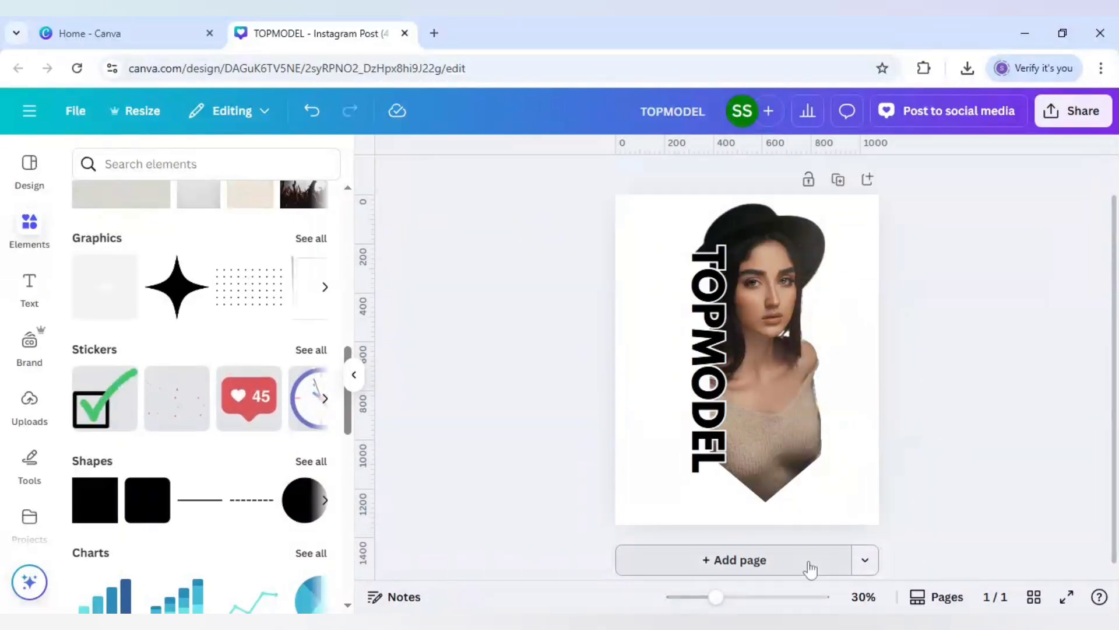
click(808, 568)
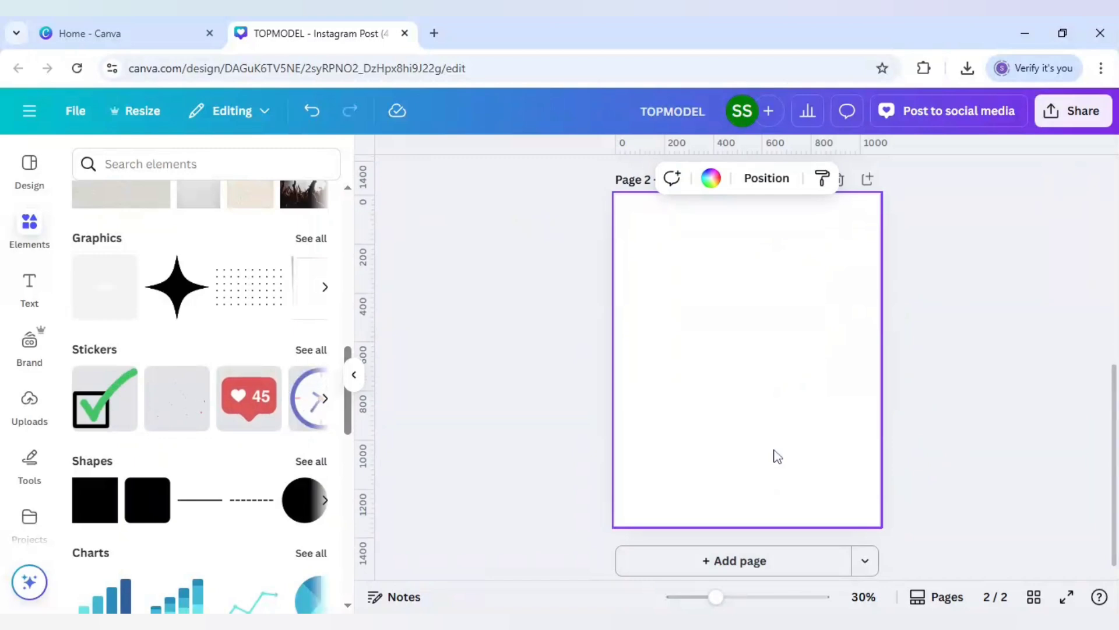
key(ctrl+v)
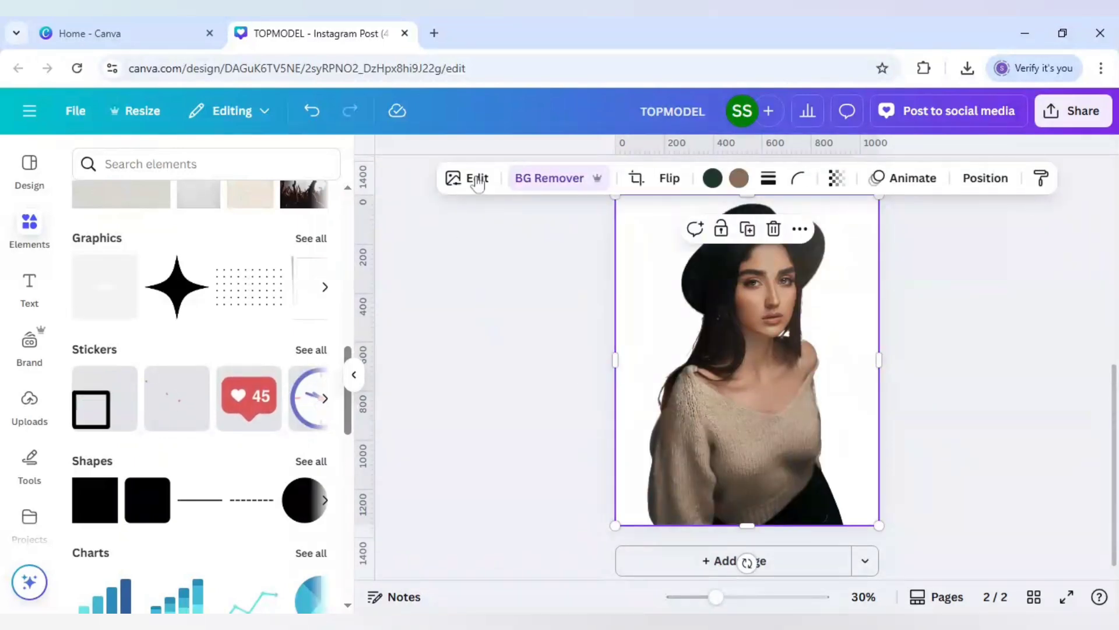
Adjust the second page's photo with brightness 19, highlights 17 and shadows 13
click(477, 179)
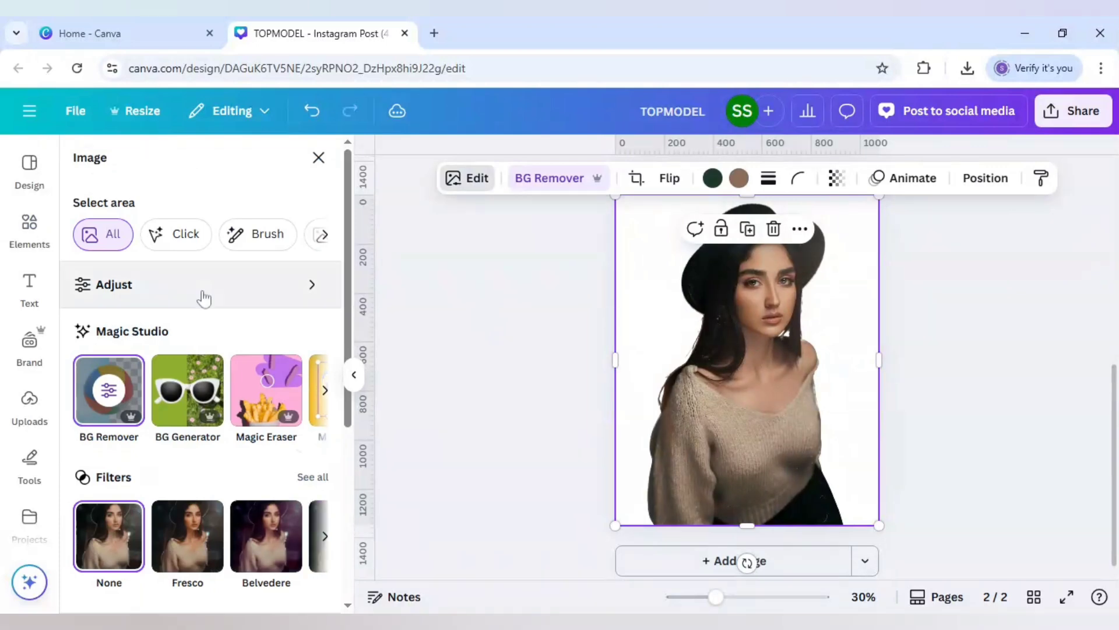
click(204, 299)
scroll(192, 400, down, 3)
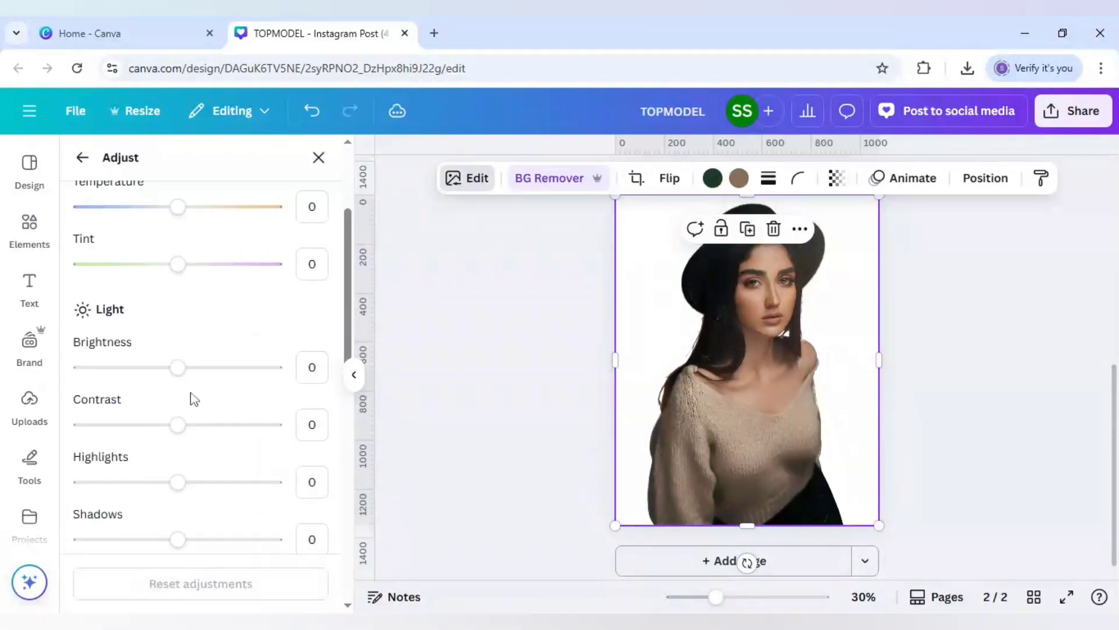
click(198, 368)
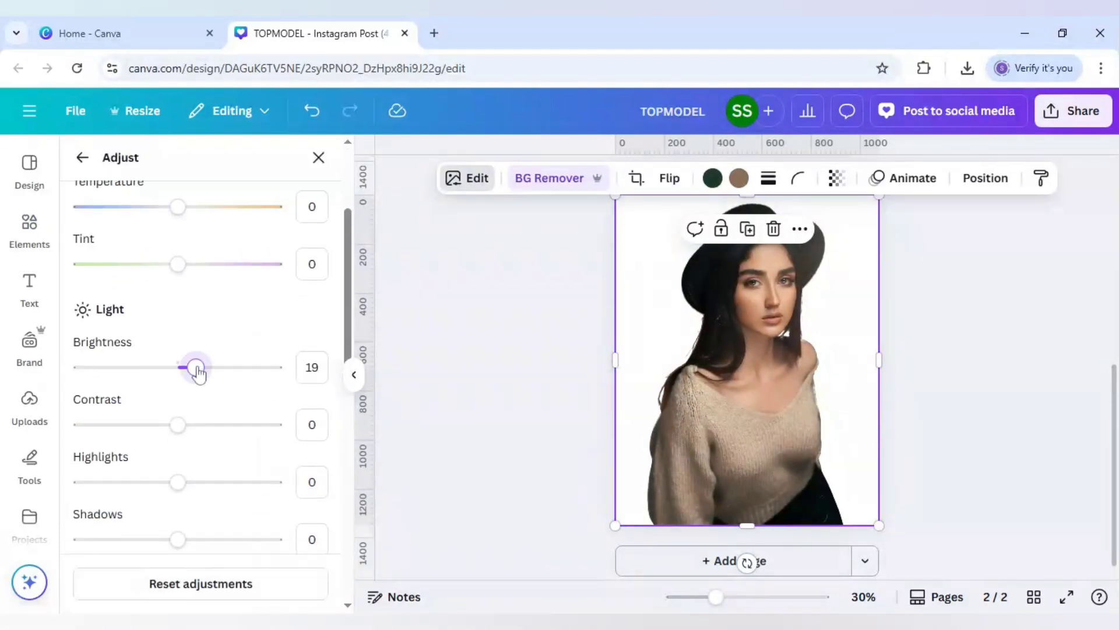
click(196, 482)
scroll(194, 475, down, 2)
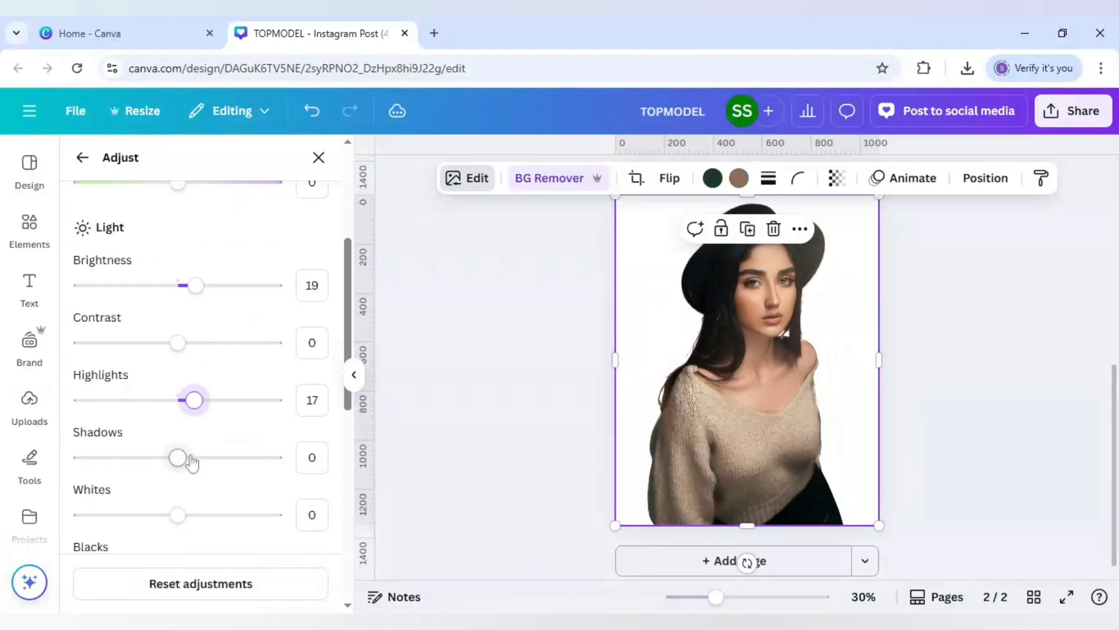
click(191, 458)
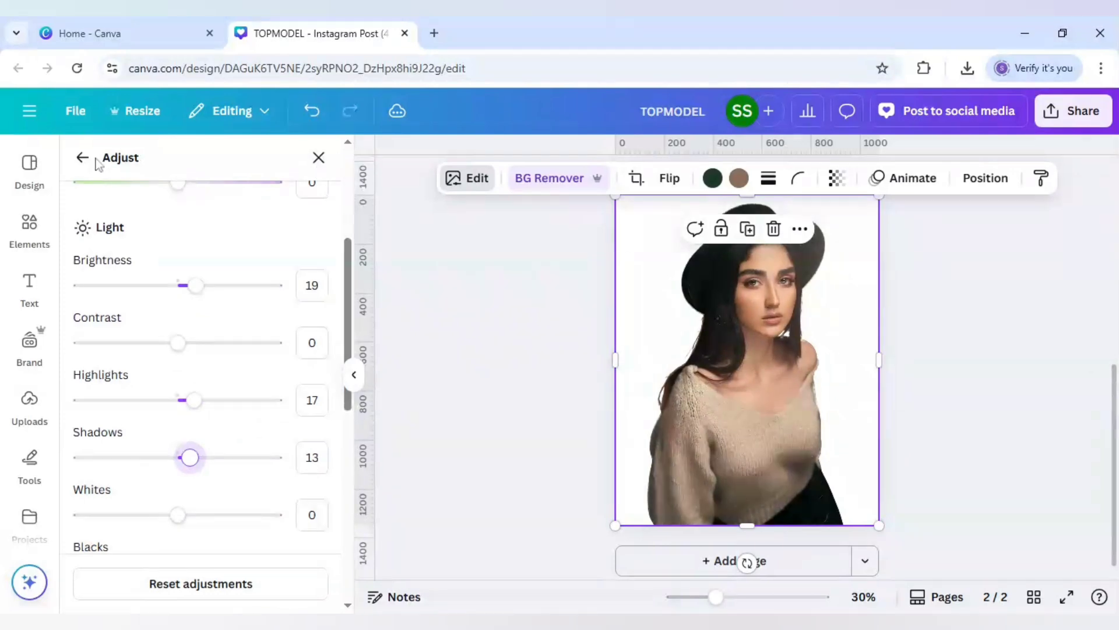
click(513, 415)
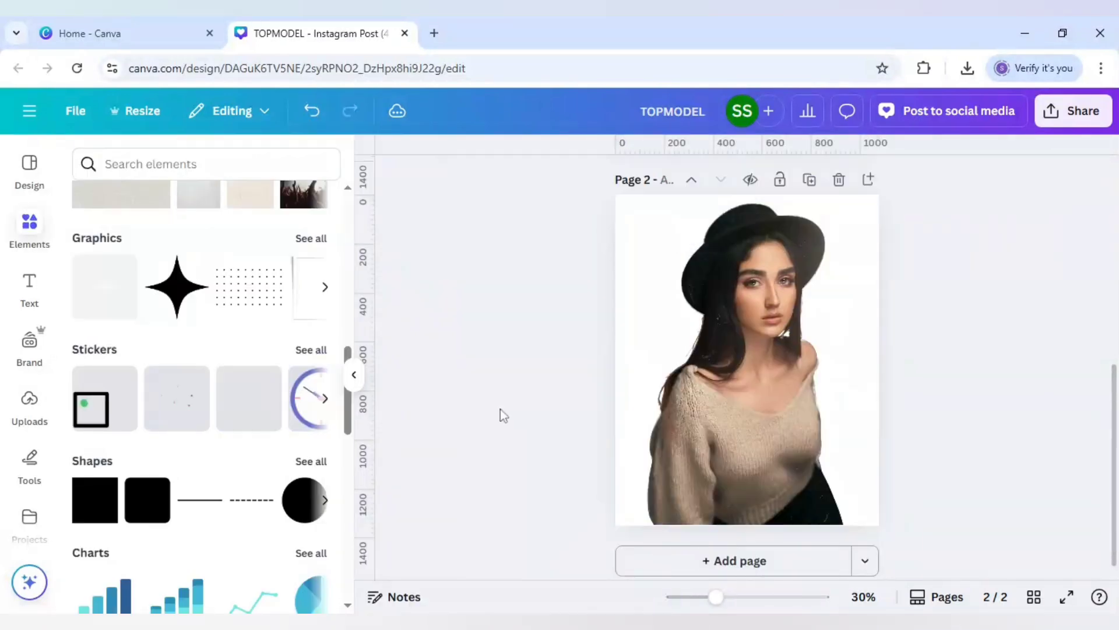
Apply a Custom Duotone effect to the first page's photo with black highlights (#000000) and black shadows to make a solid silhouette
scroll(500, 408, up, 5)
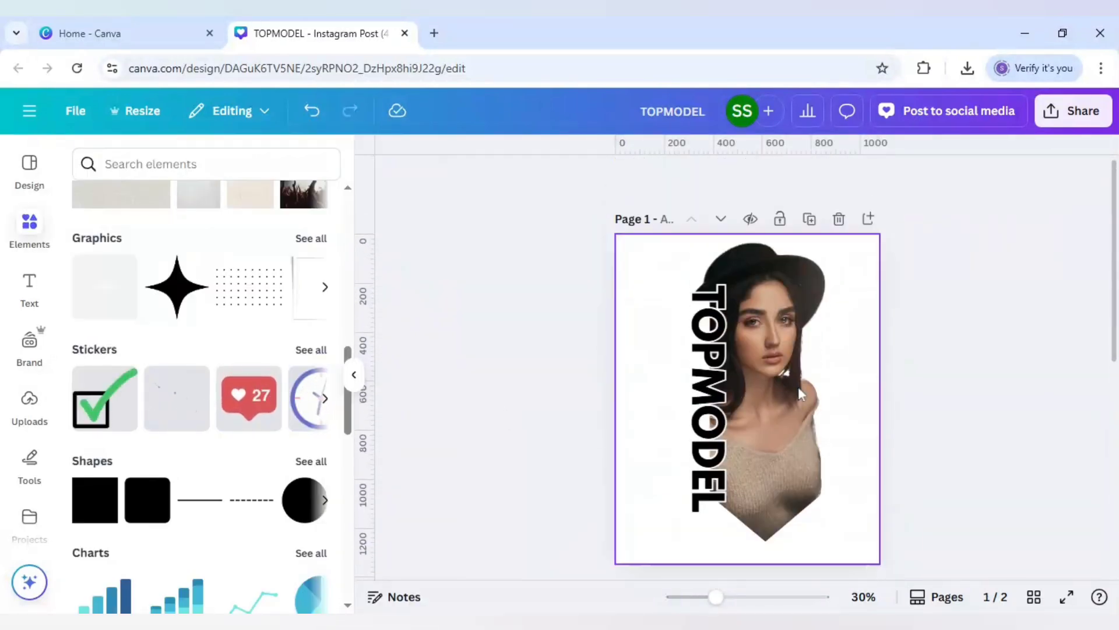
click(792, 369)
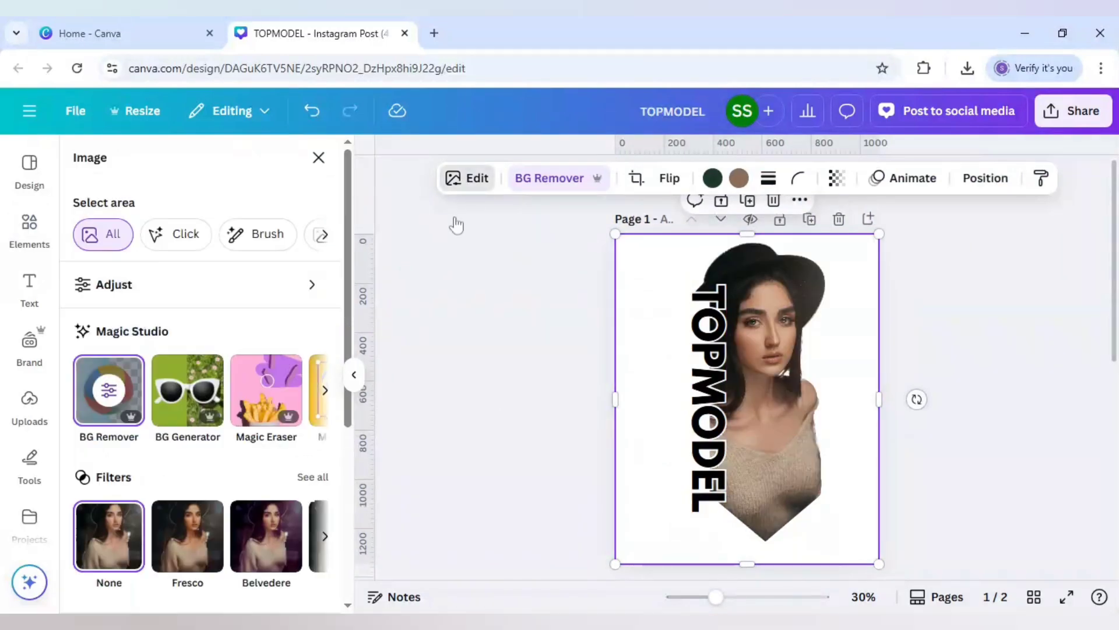
scroll(217, 431, down, 3)
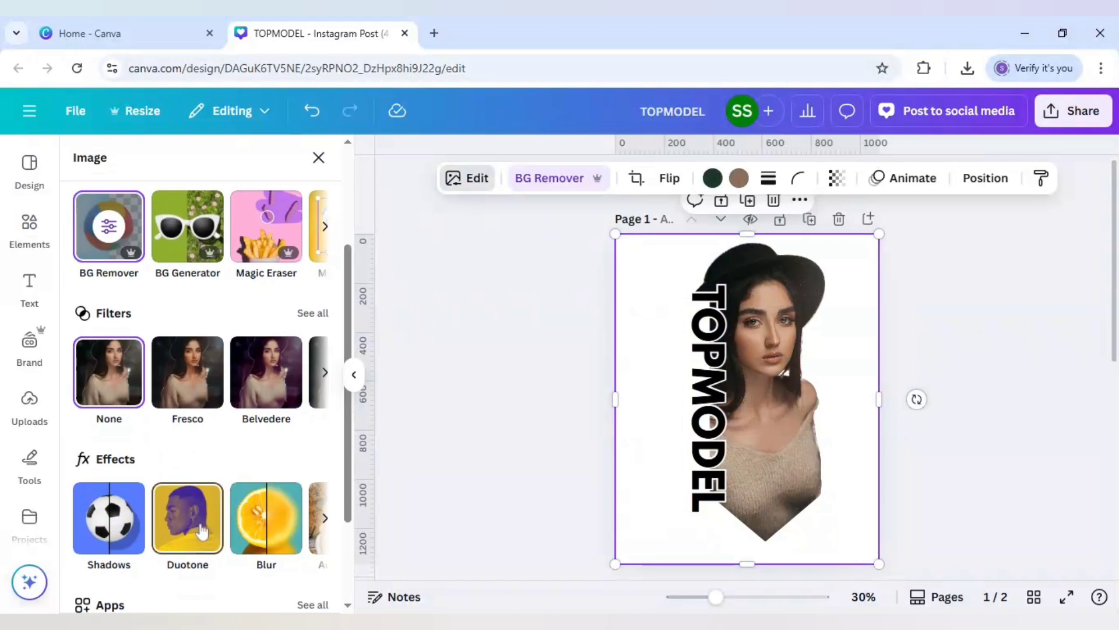
scroll(201, 532, up, 3)
scroll(201, 532, down, 3)
click(202, 531)
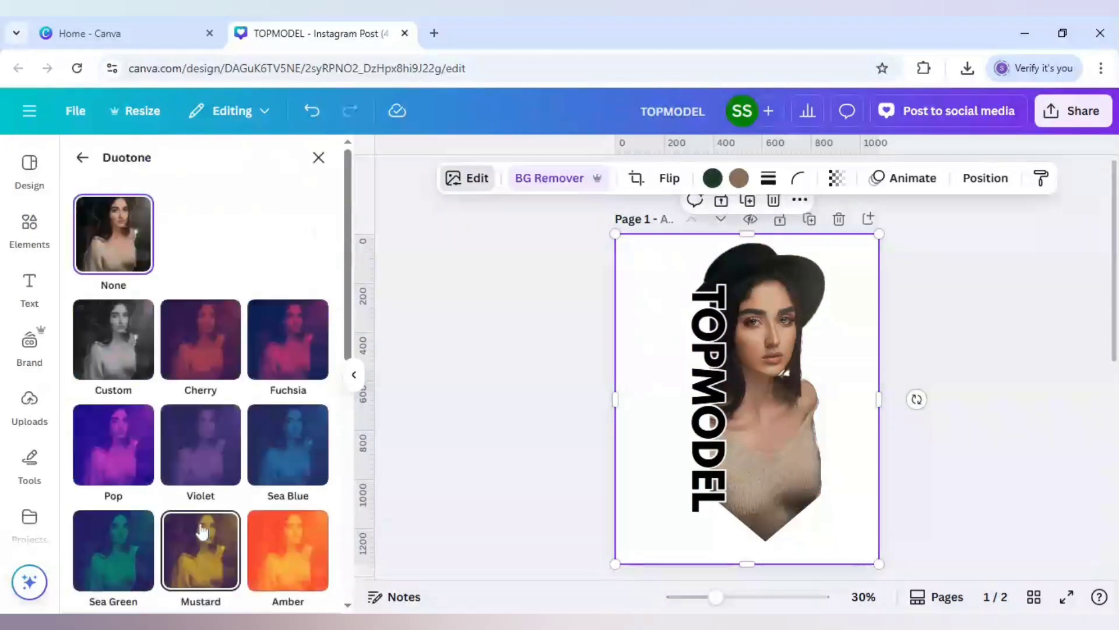
click(138, 366)
click(312, 424)
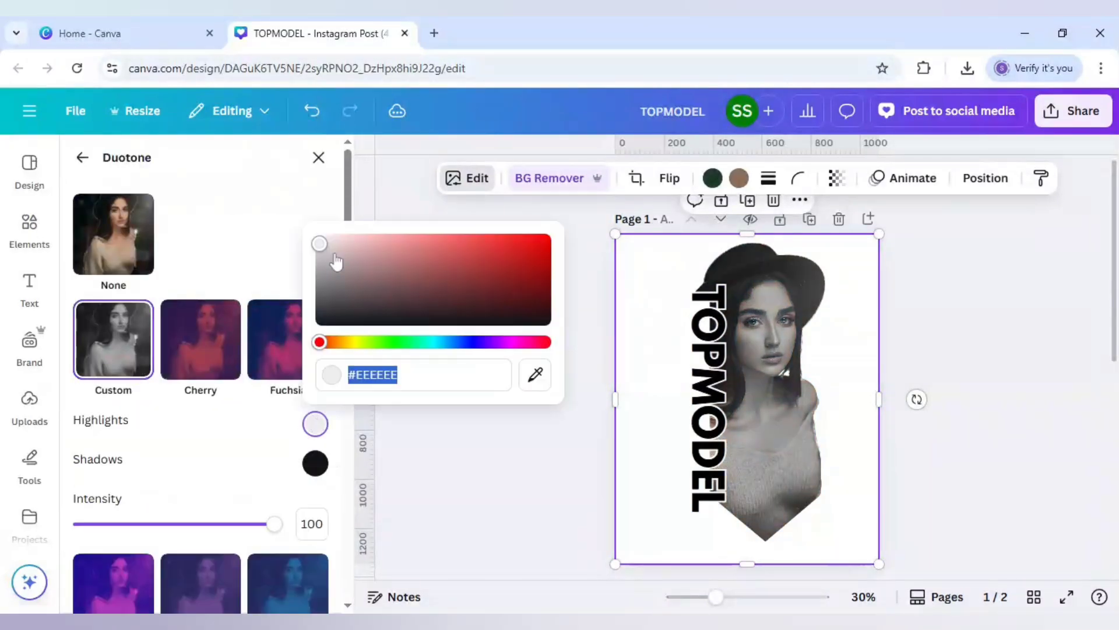
drag(327, 251, 320, 326)
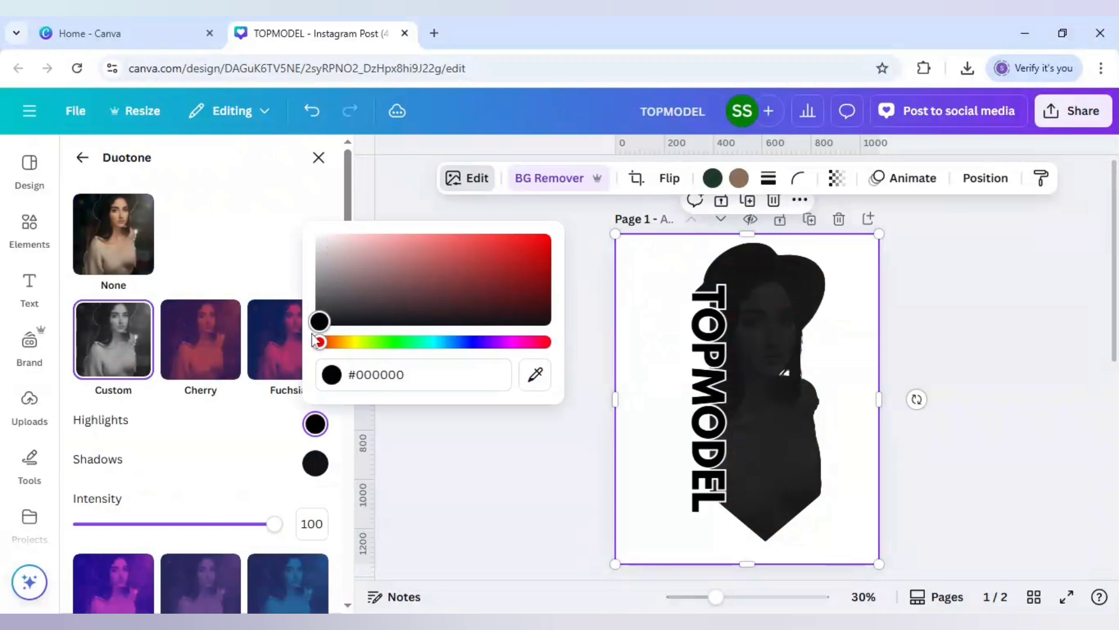
click(523, 348)
click(519, 387)
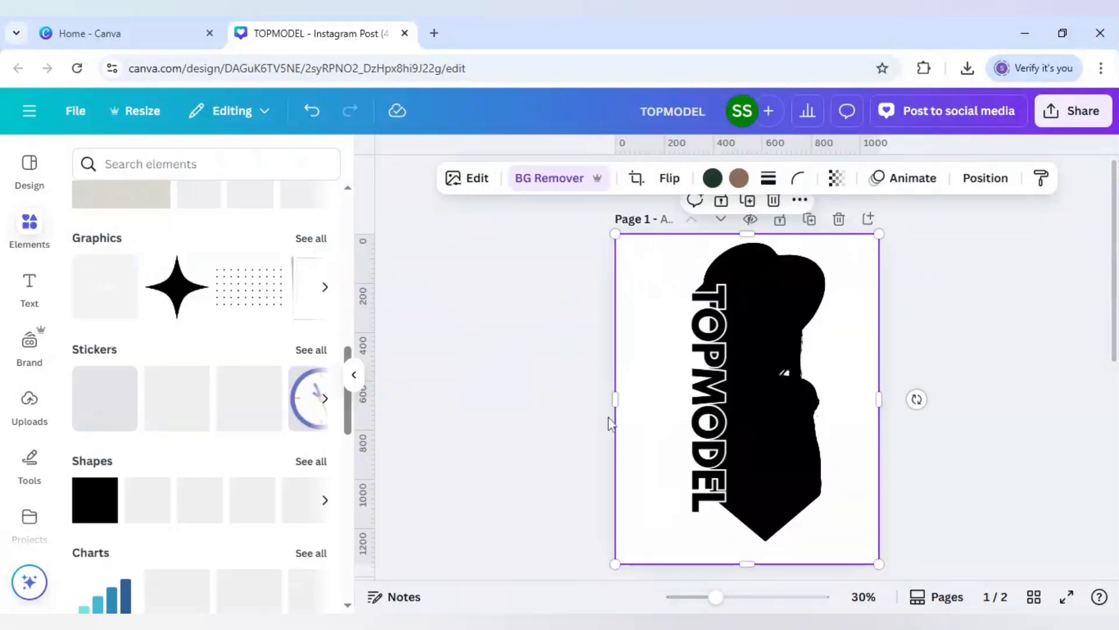
click(514, 430)
Download pages 1–2 as JPG images at size 1 and quality 80
scroll(516, 436, down, 4)
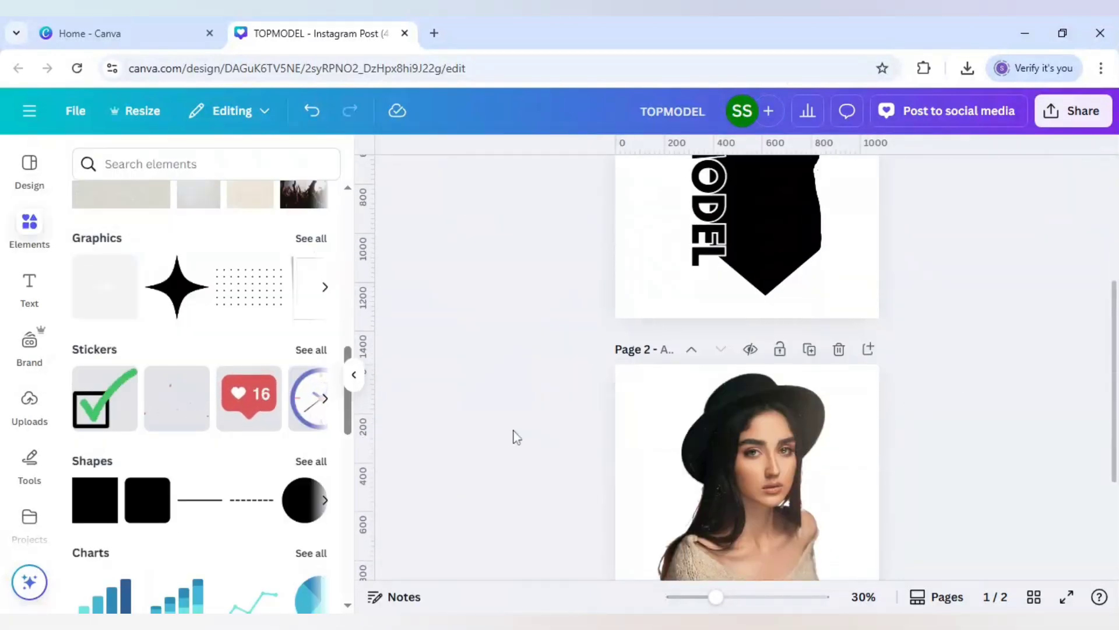
scroll(516, 436, down, 2)
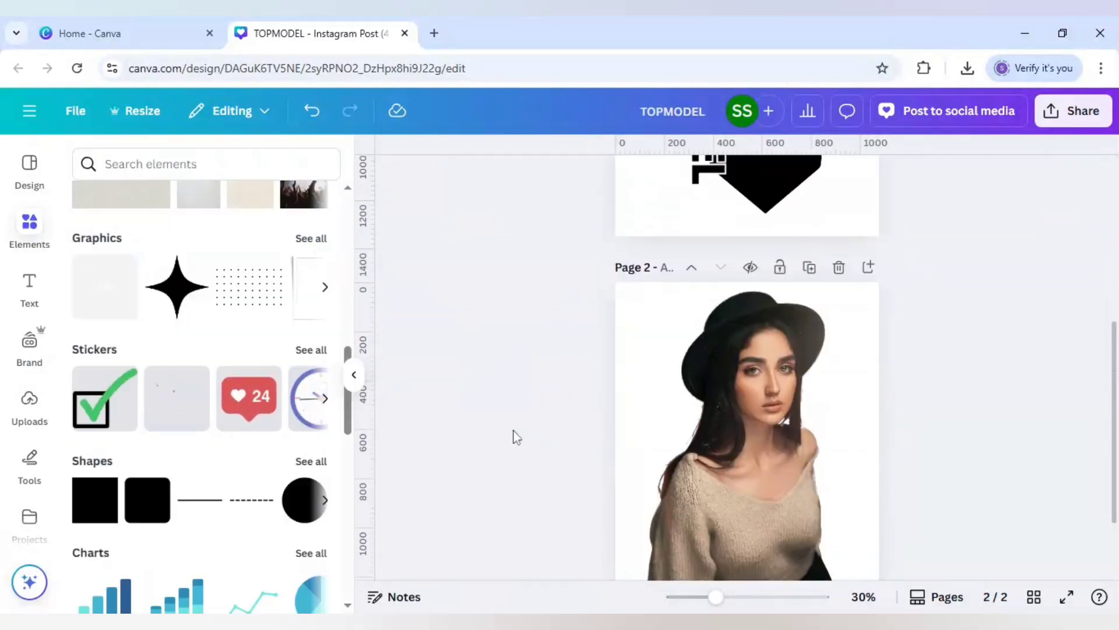
click(1080, 115)
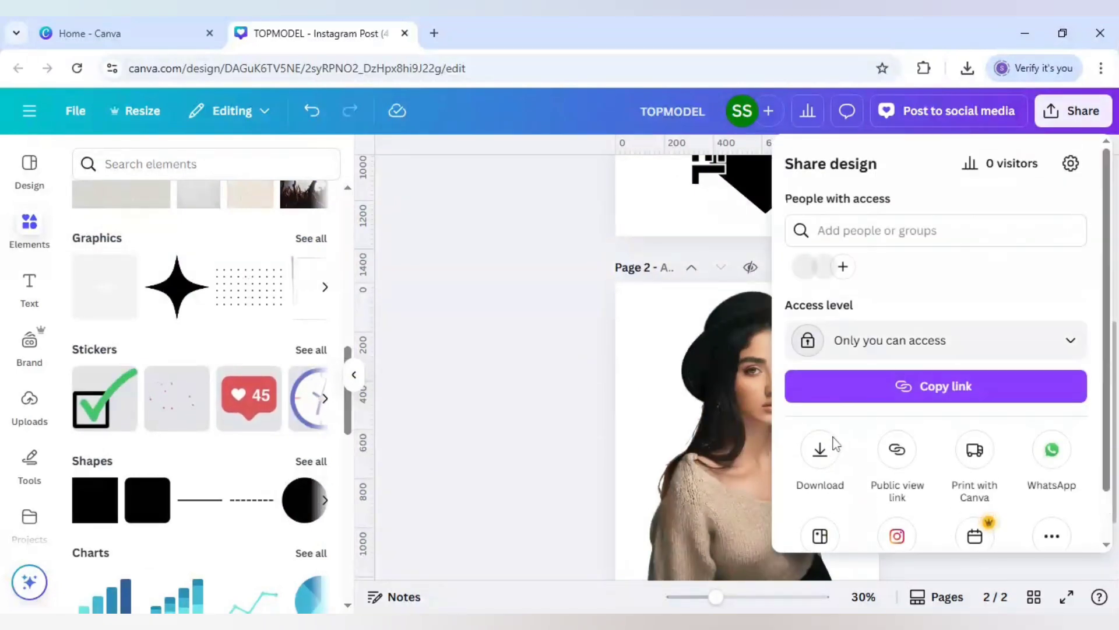
click(825, 450)
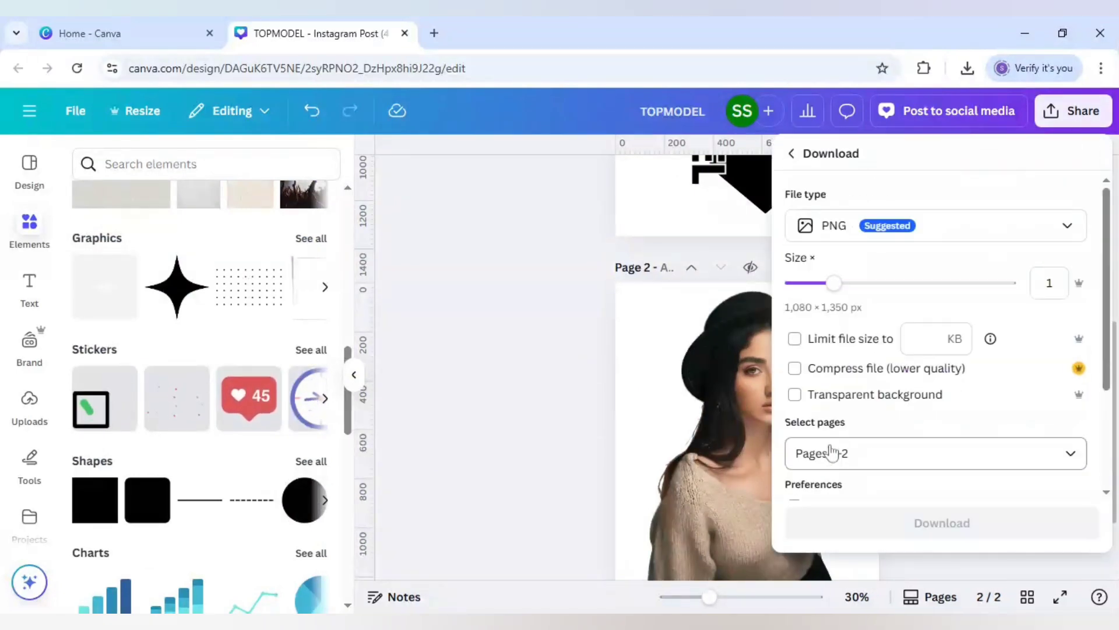
click(881, 240)
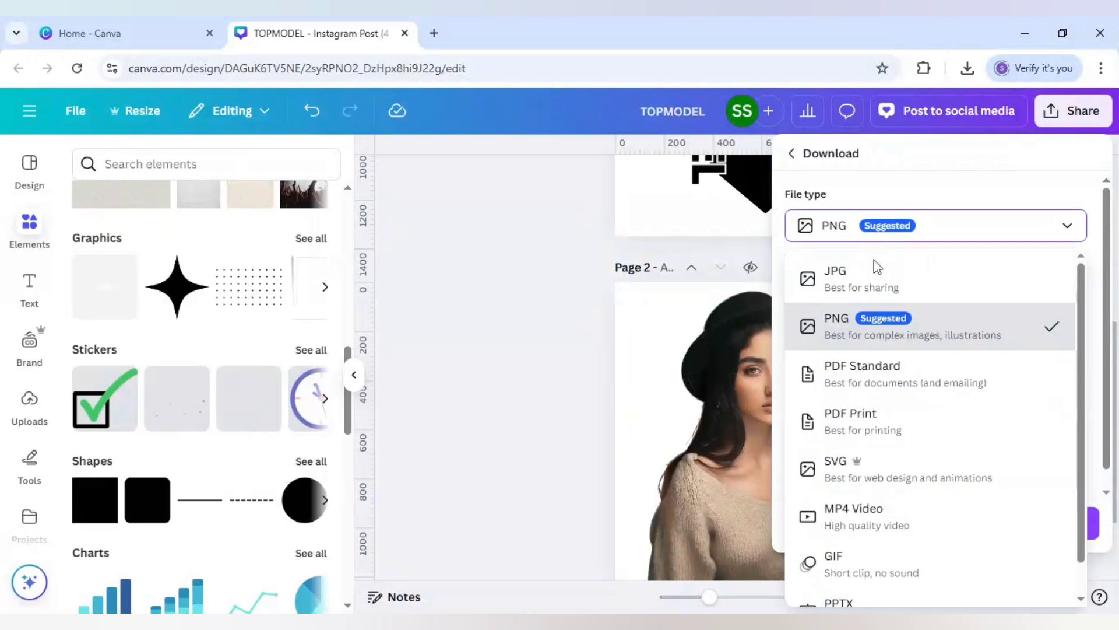
click(873, 290)
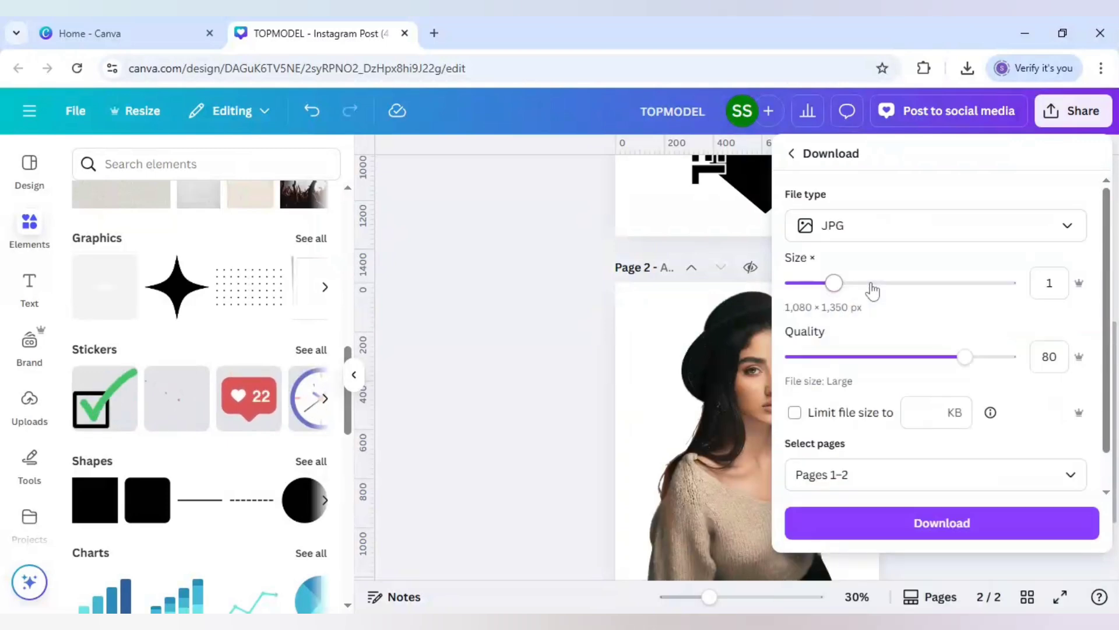
click(925, 527)
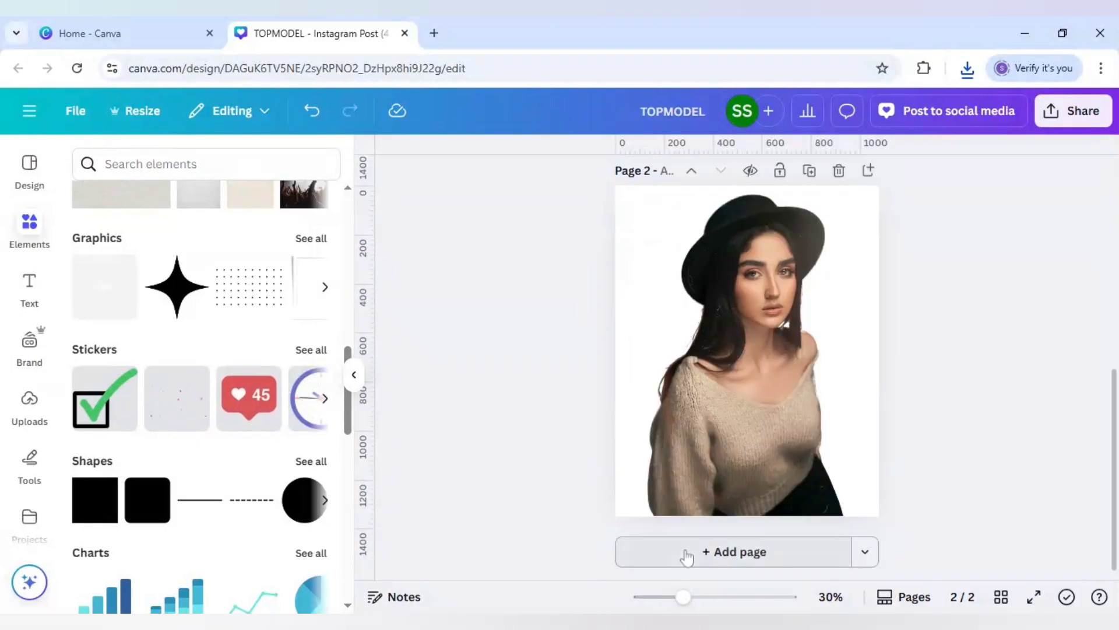
Add a third page and place both downloaded images on it, moved apart so the TOPMODEL silhouette and model photo can be selected separately
click(687, 554)
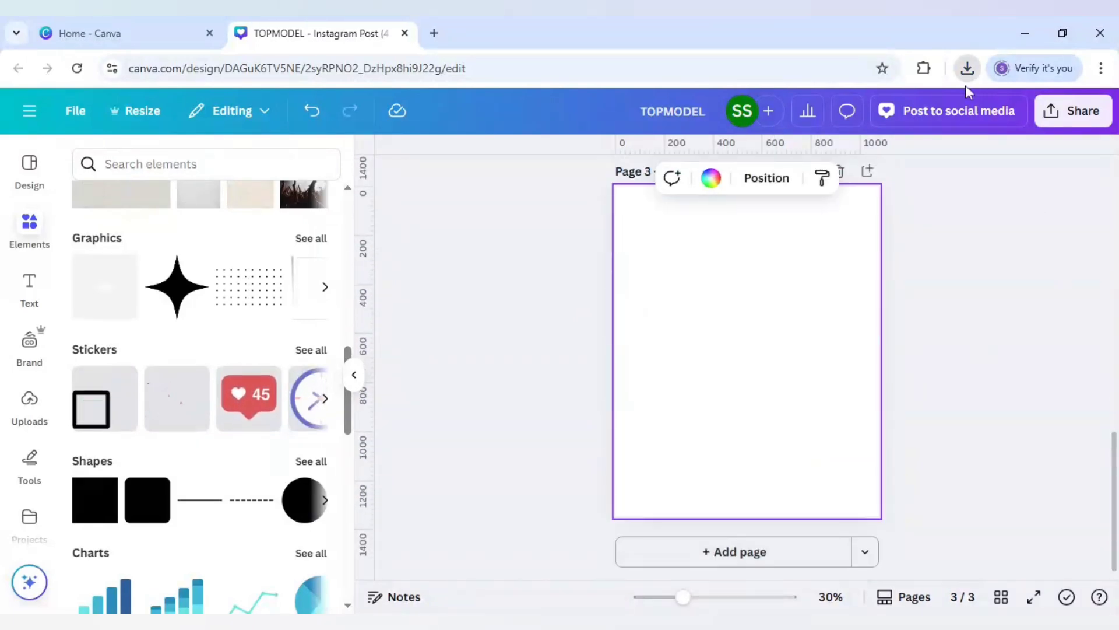
key(ctrl+v)
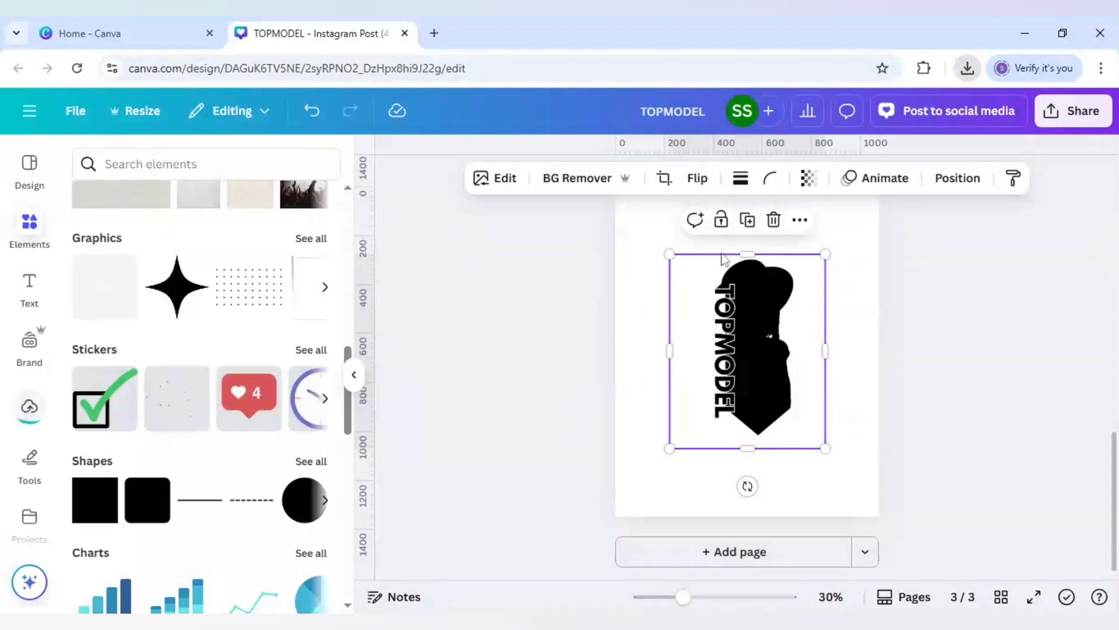
click(533, 305)
key(ctrl+v)
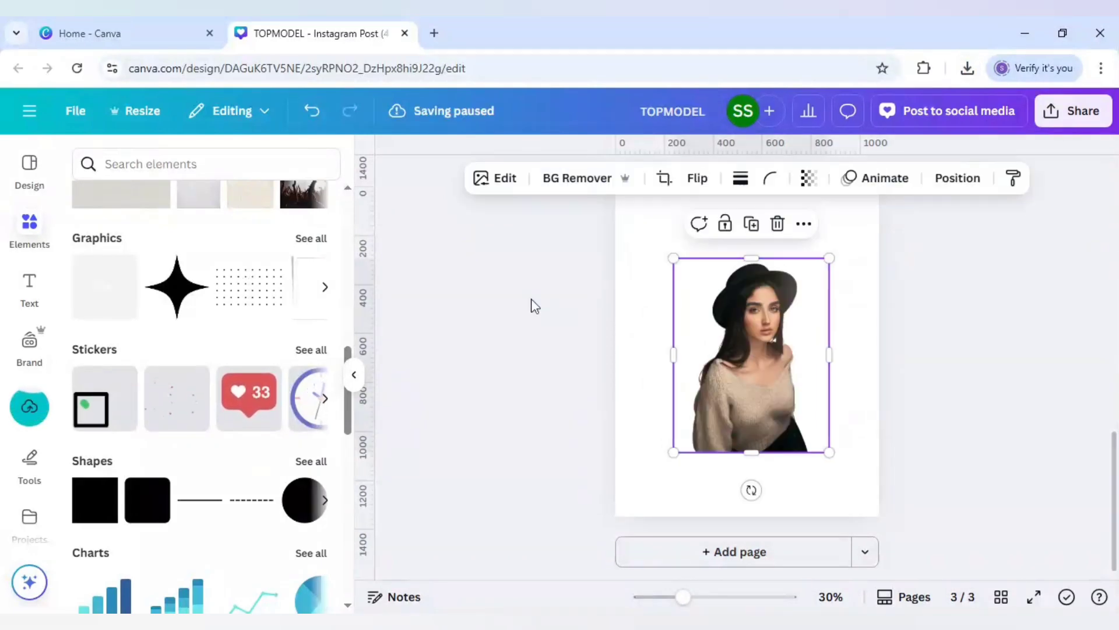
drag(745, 344, 828, 261)
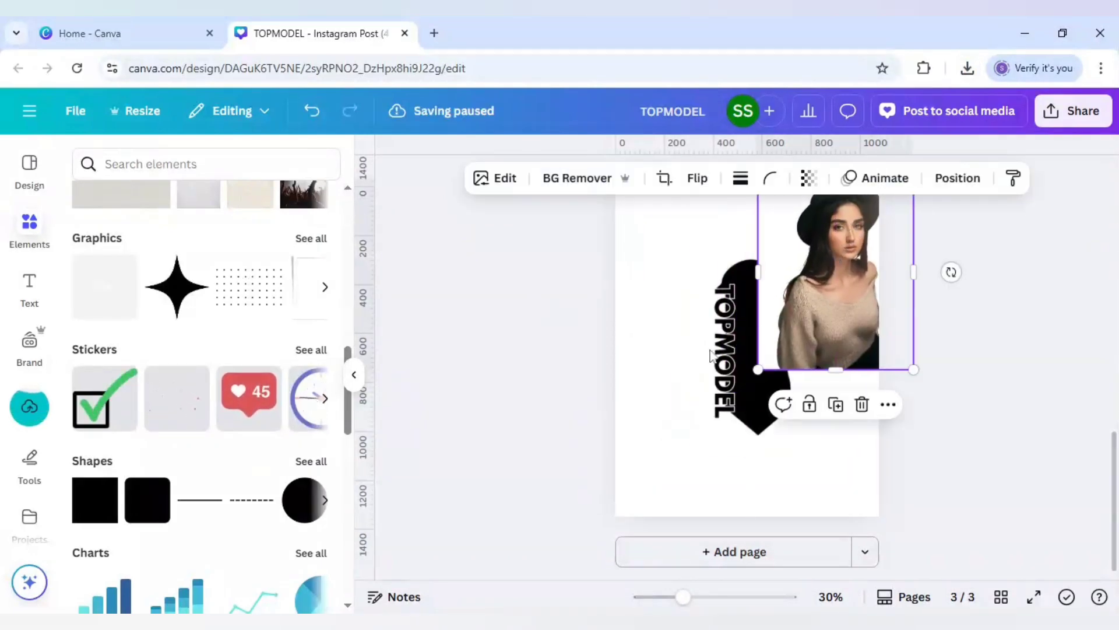
click(758, 402)
drag(758, 402, 721, 424)
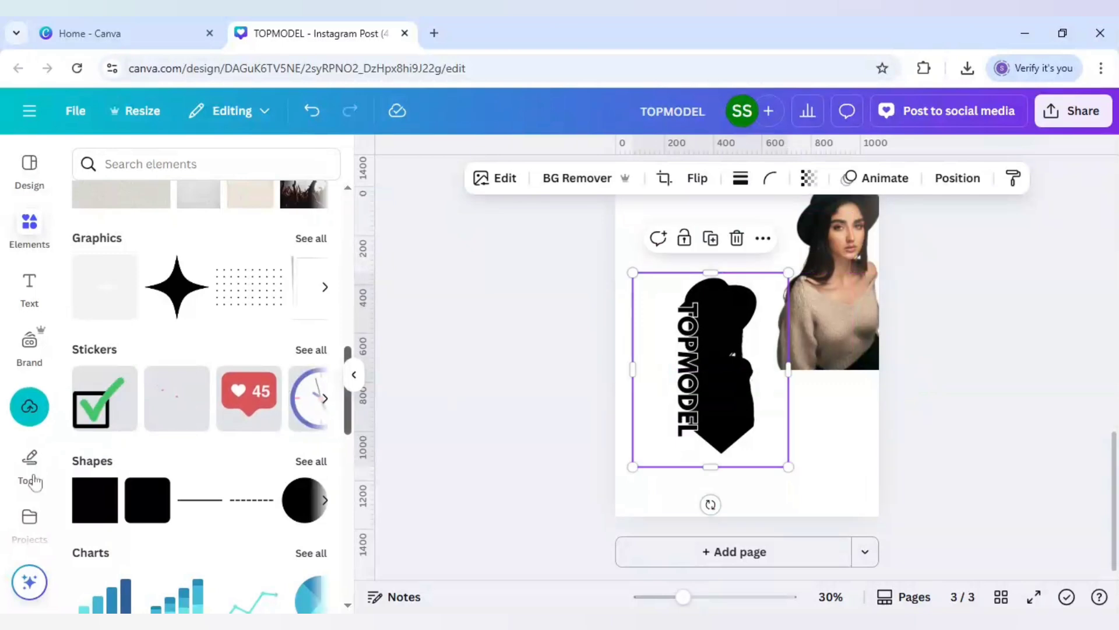
Search the apps for "blend" and open the Blend Image app
scroll(24, 488, down, 2)
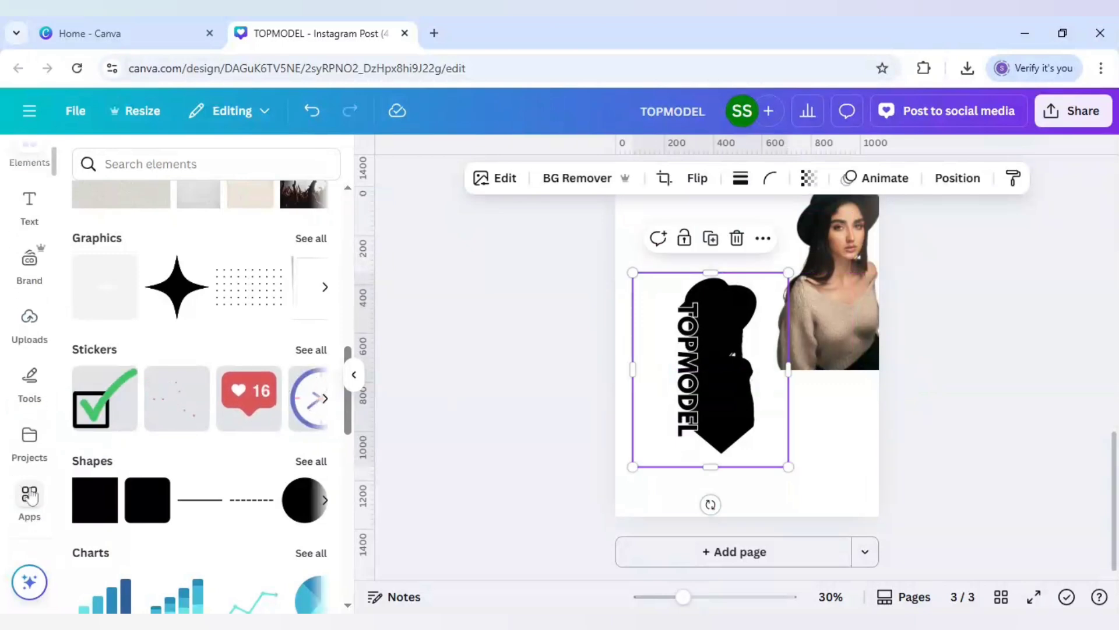
click(30, 496)
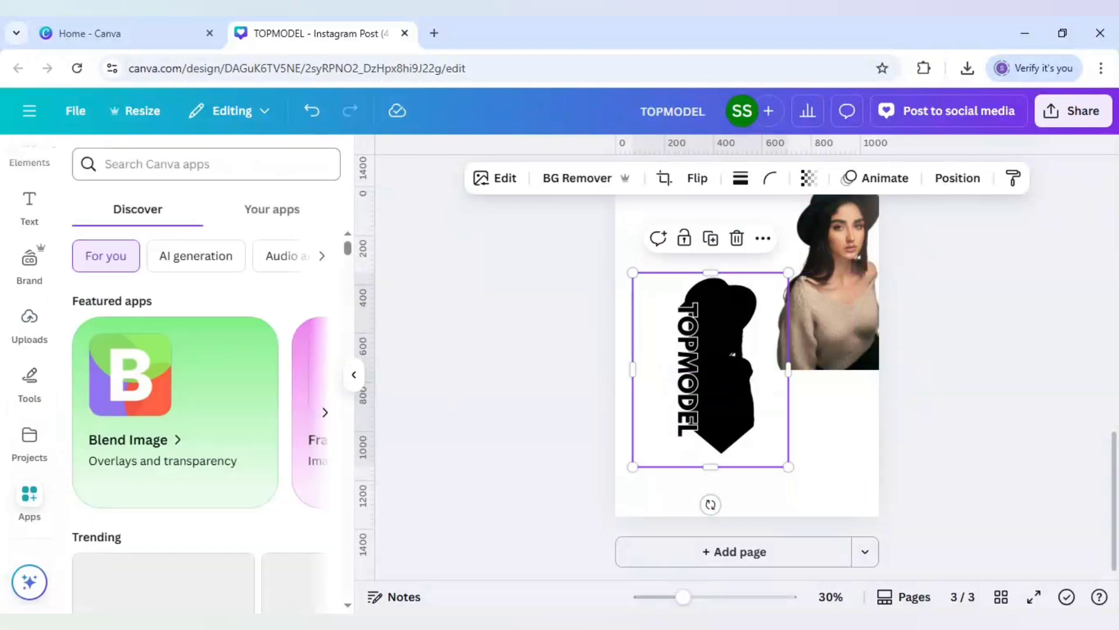
text(blend)
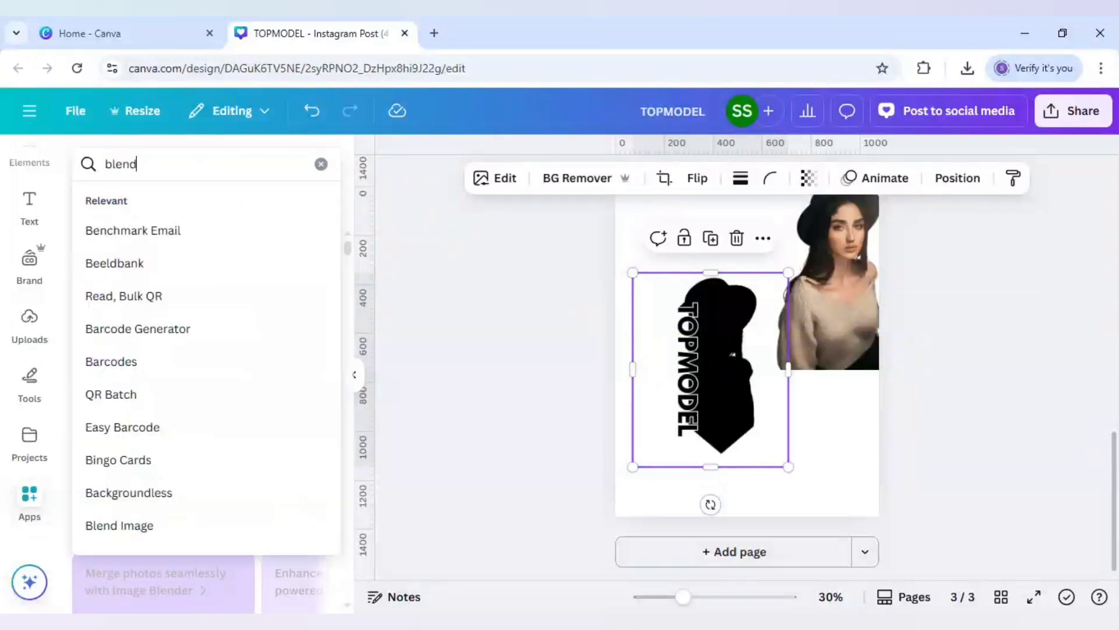
key(Return)
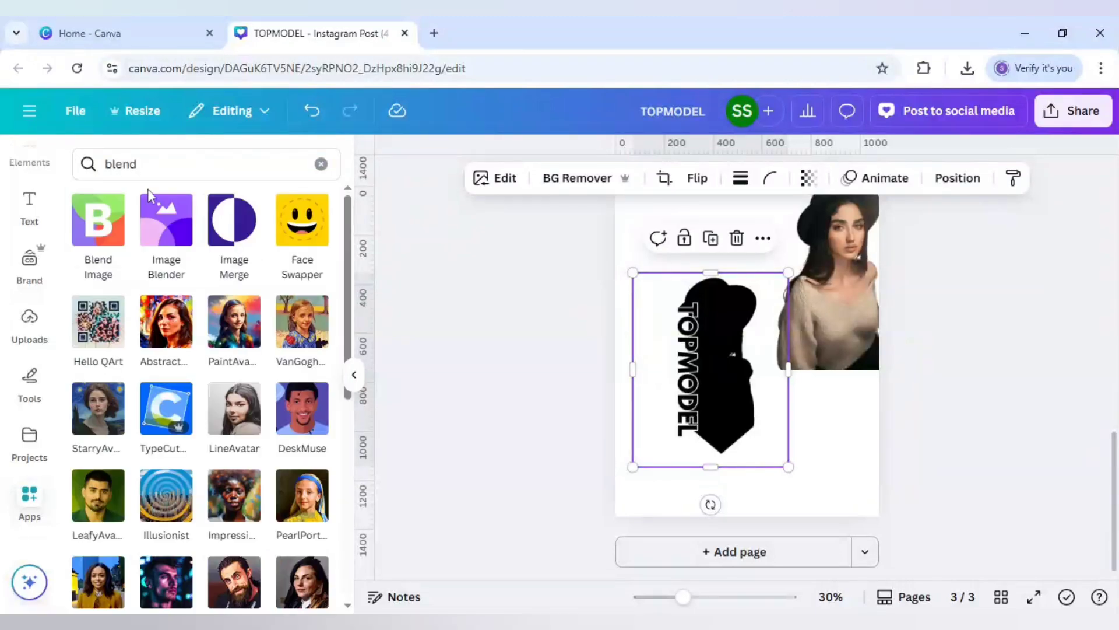
click(105, 228)
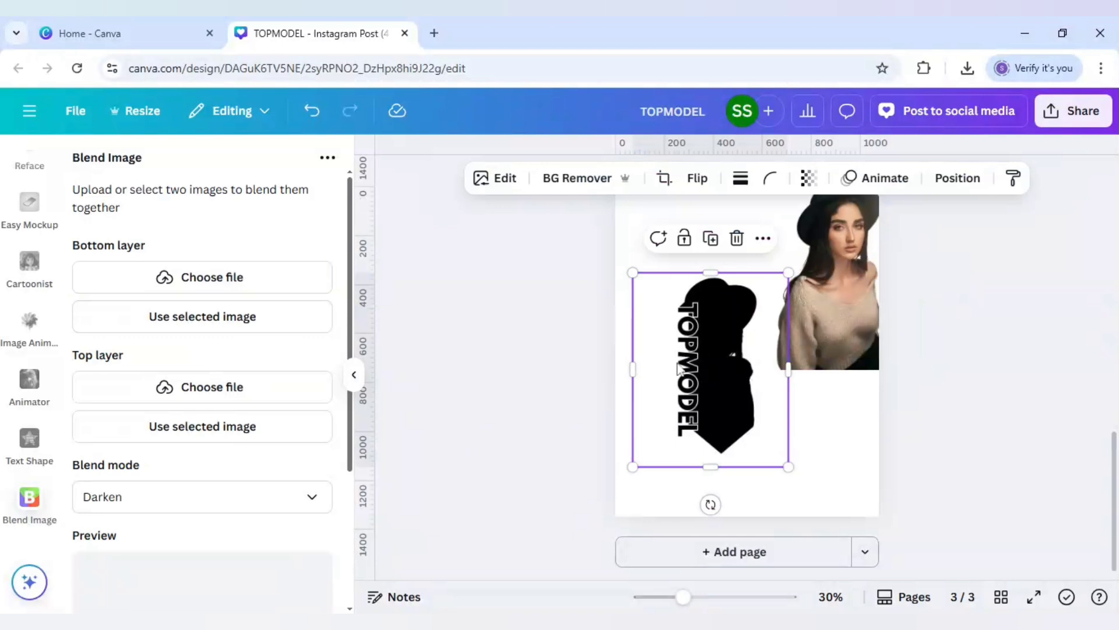
Blend the TOPMODEL silhouette as bottom layer with the model photo as top layer, using the Screen blend mode
click(270, 320)
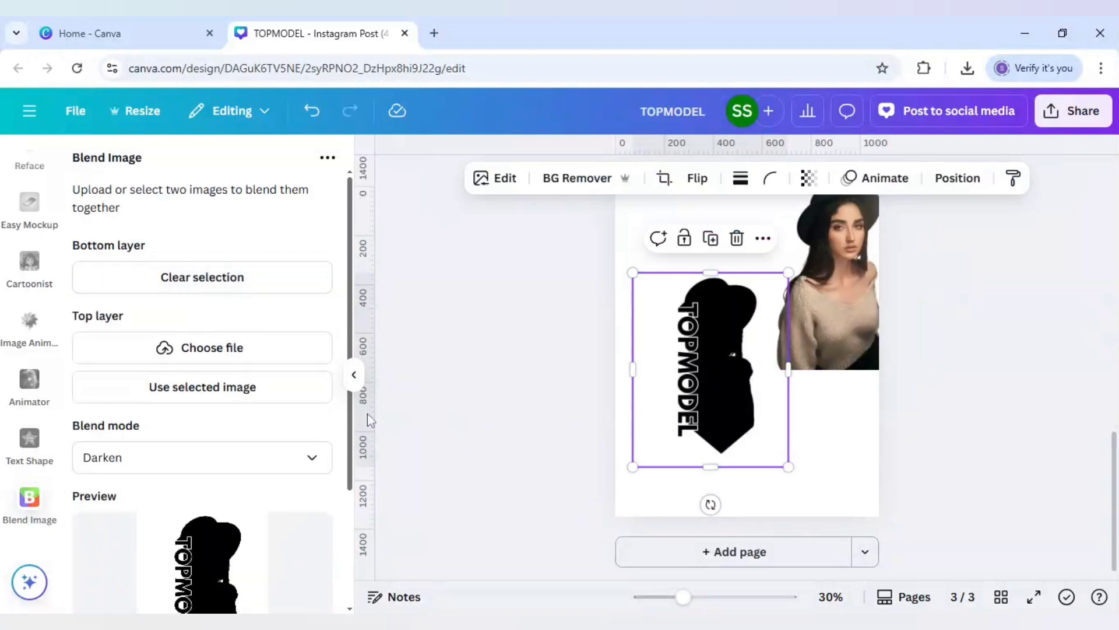
click(871, 293)
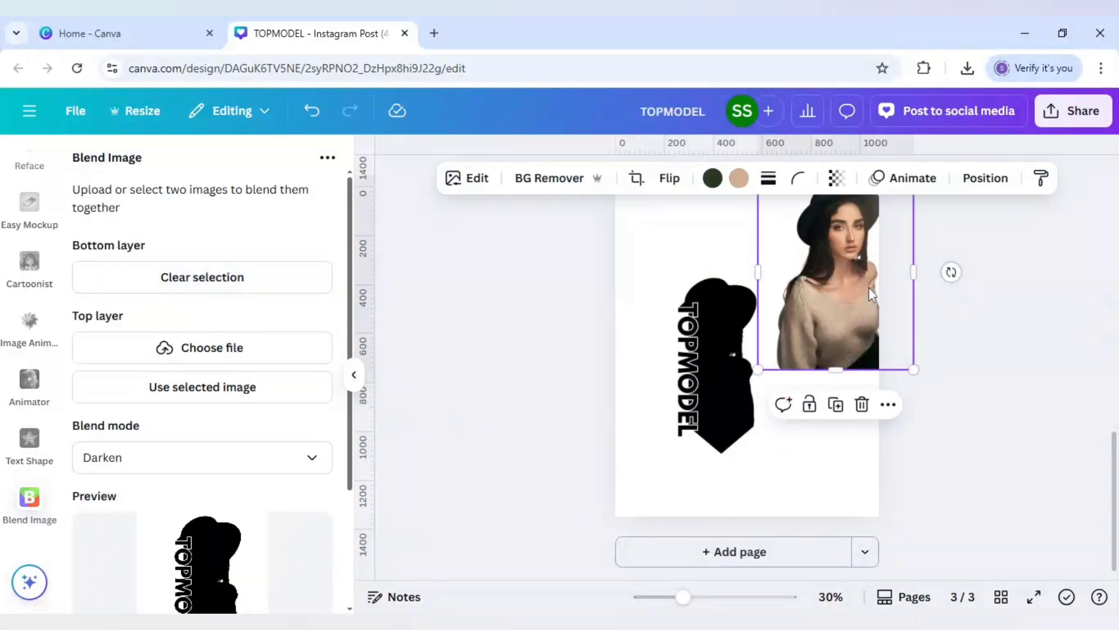
click(262, 396)
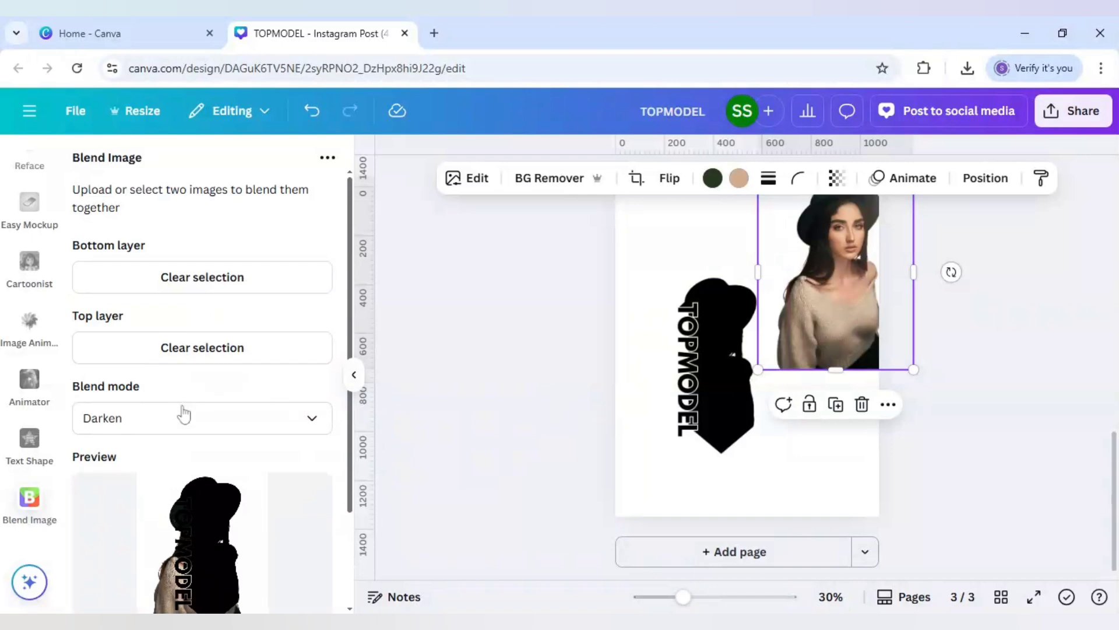
click(132, 417)
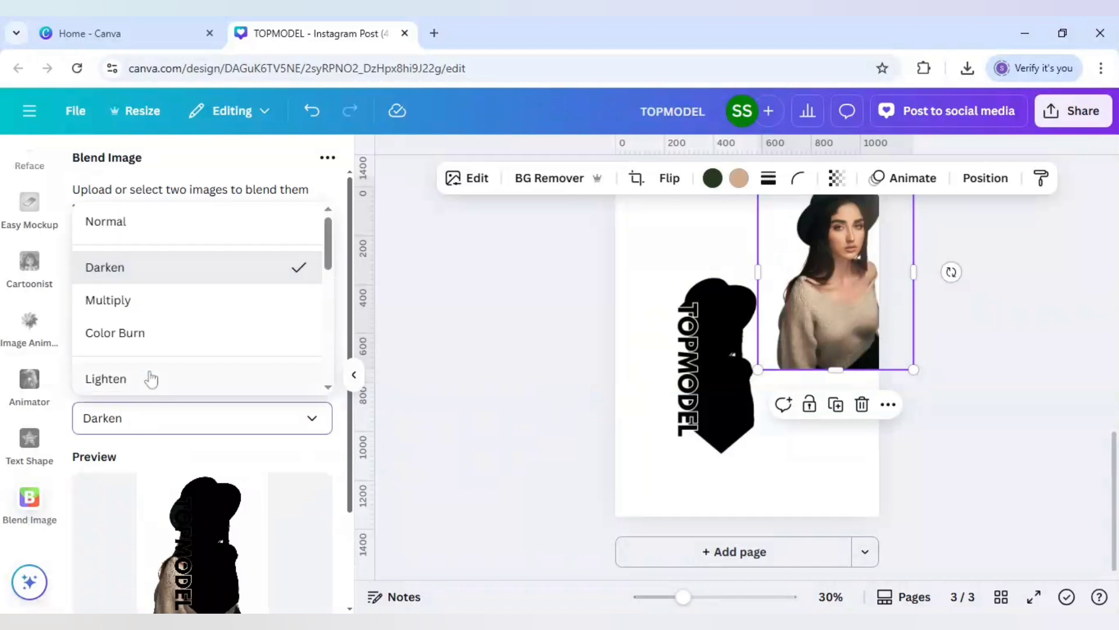
scroll(151, 373, down, 2)
click(146, 333)
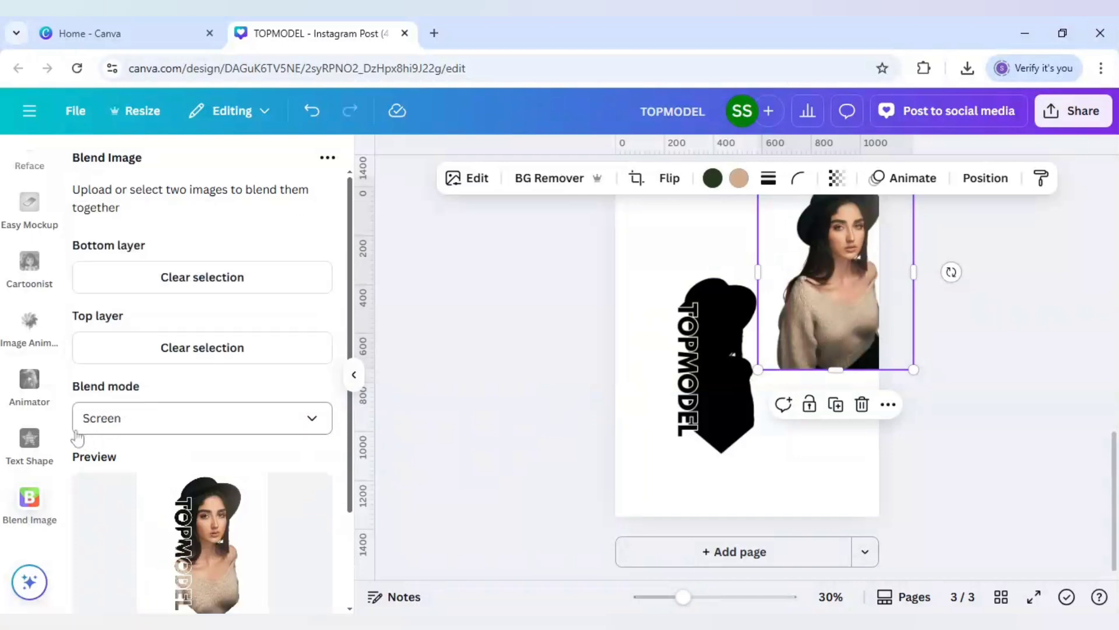
scroll(236, 554, down, 2)
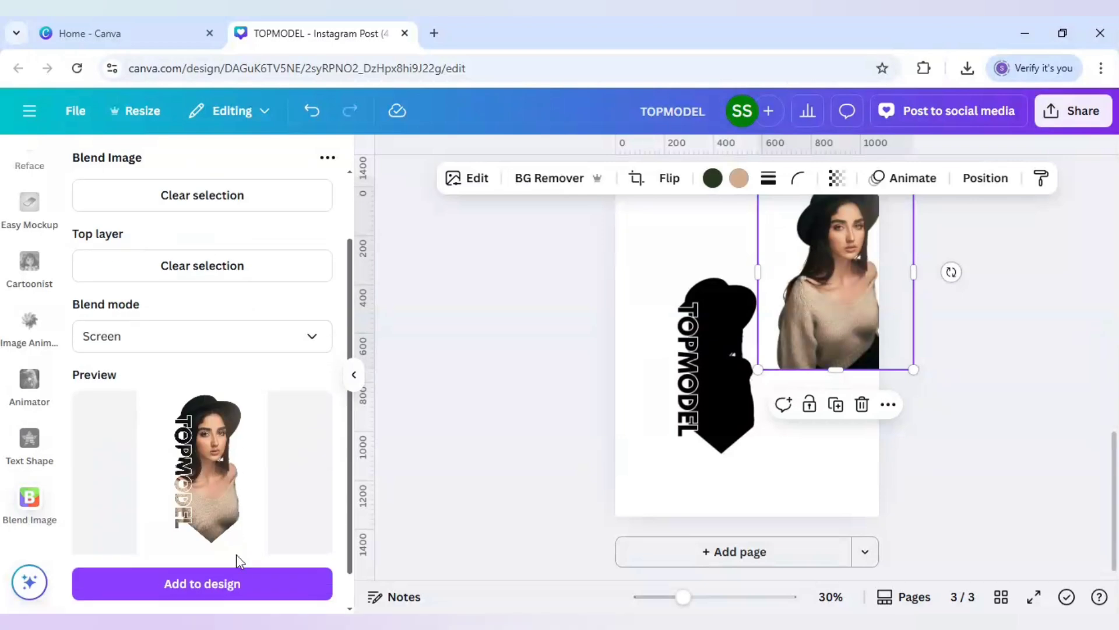
Add the blended image to a new fourth page and enlarge it to fill the whole page
click(761, 557)
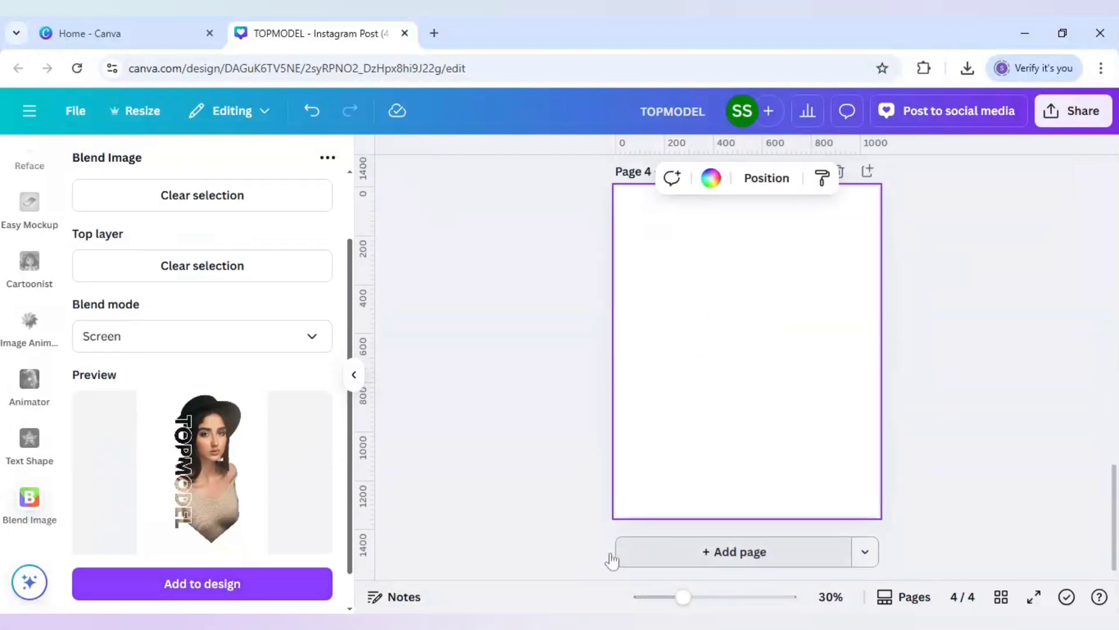
click(252, 587)
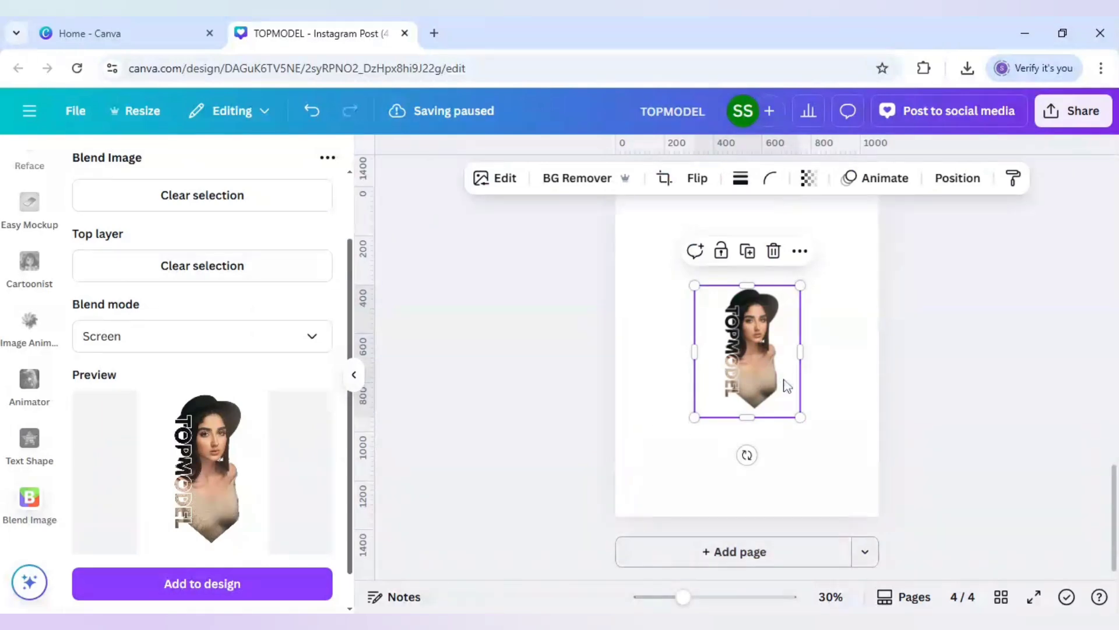
drag(782, 385, 703, 295)
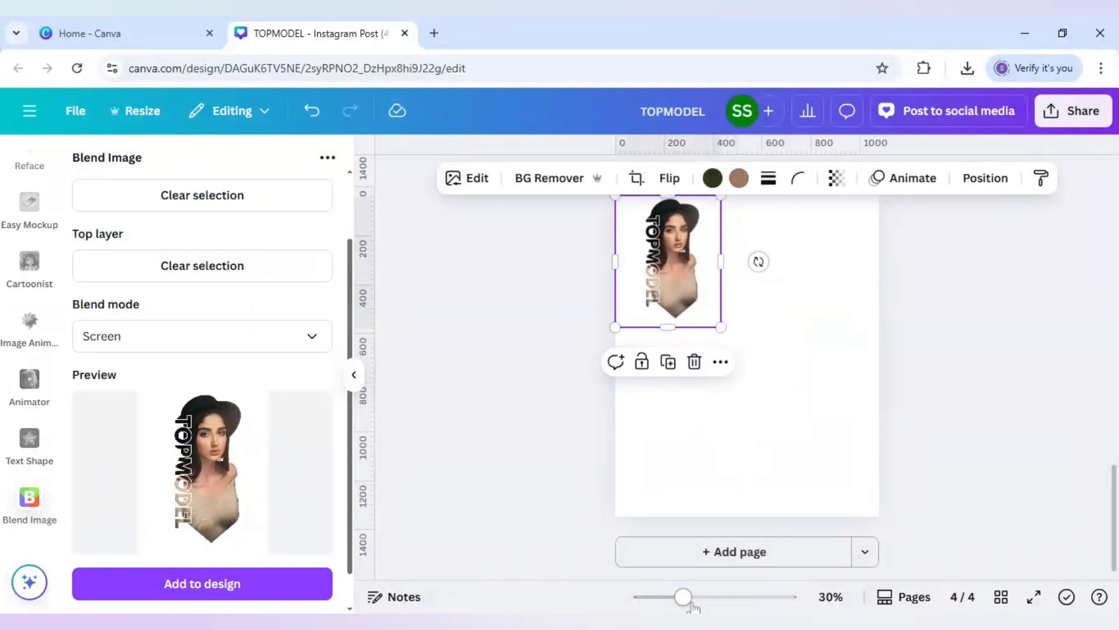
drag(688, 600, 670, 601)
drag(710, 363, 710, 356)
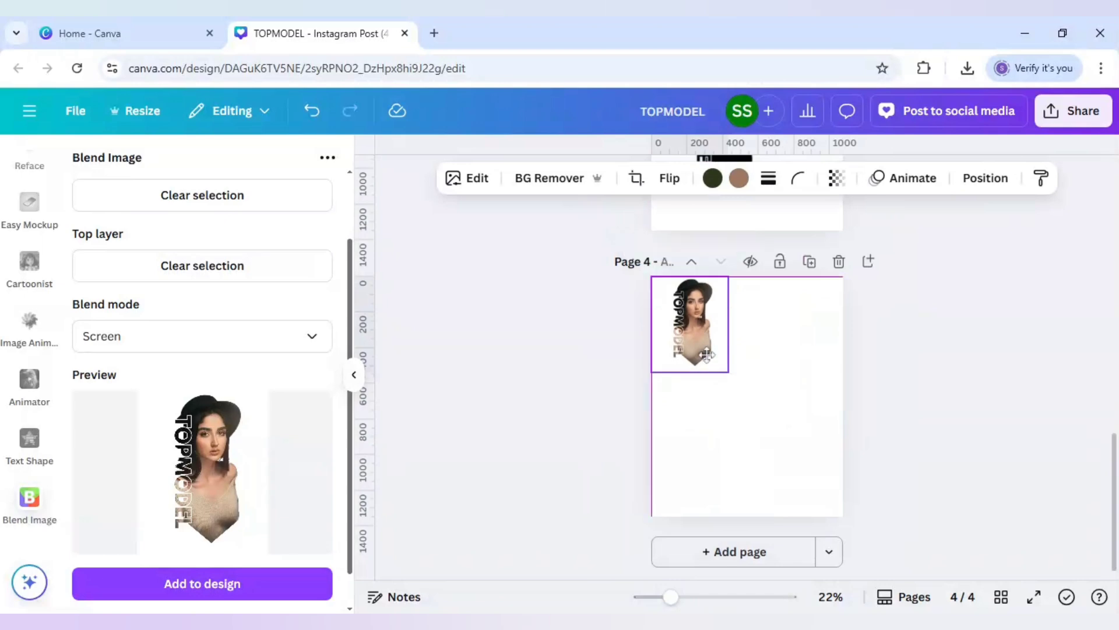
drag(777, 446, 837, 518)
click(911, 466)
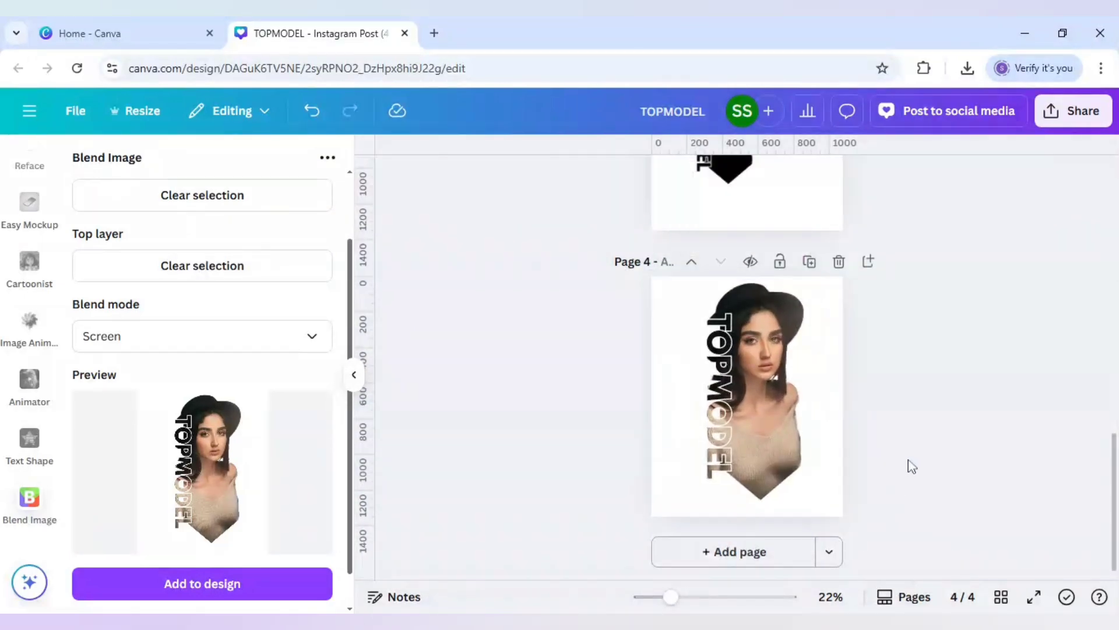
Remove the blended image's background and crop a narrow strip off its left side
click(673, 360)
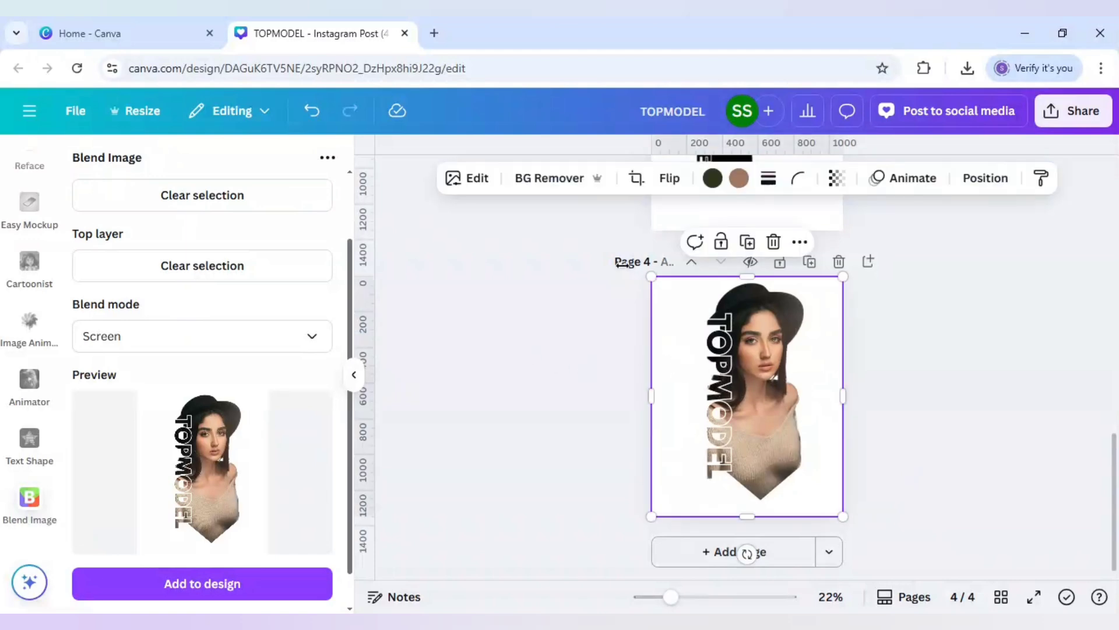
click(569, 188)
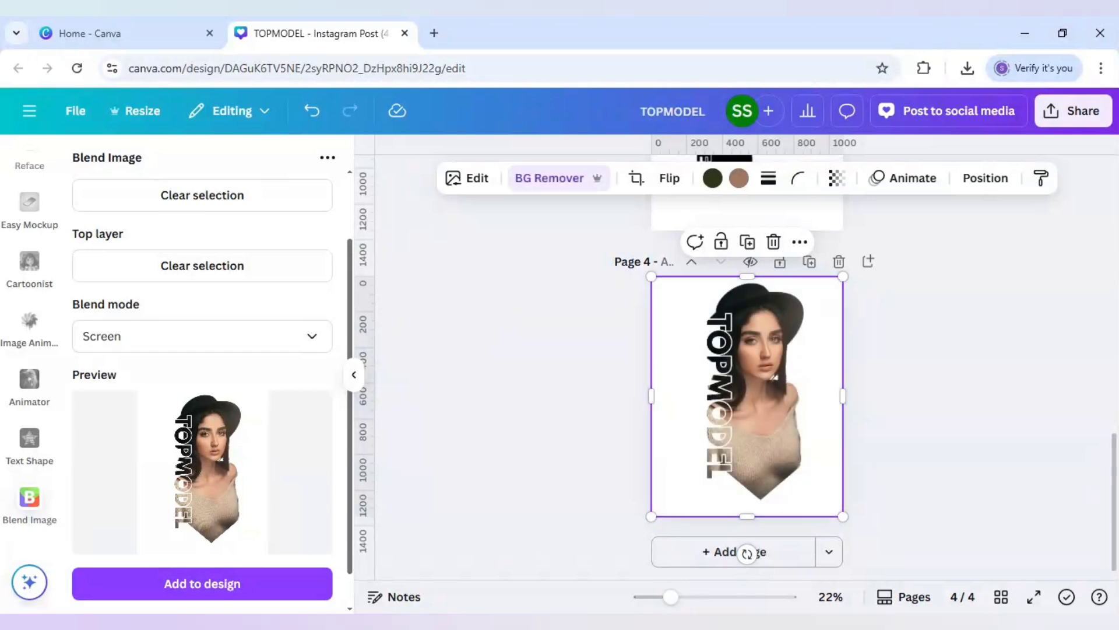
drag(652, 396, 672, 400)
Search the elements for "grey background" and show all matching photos
scroll(47, 265, down, 15)
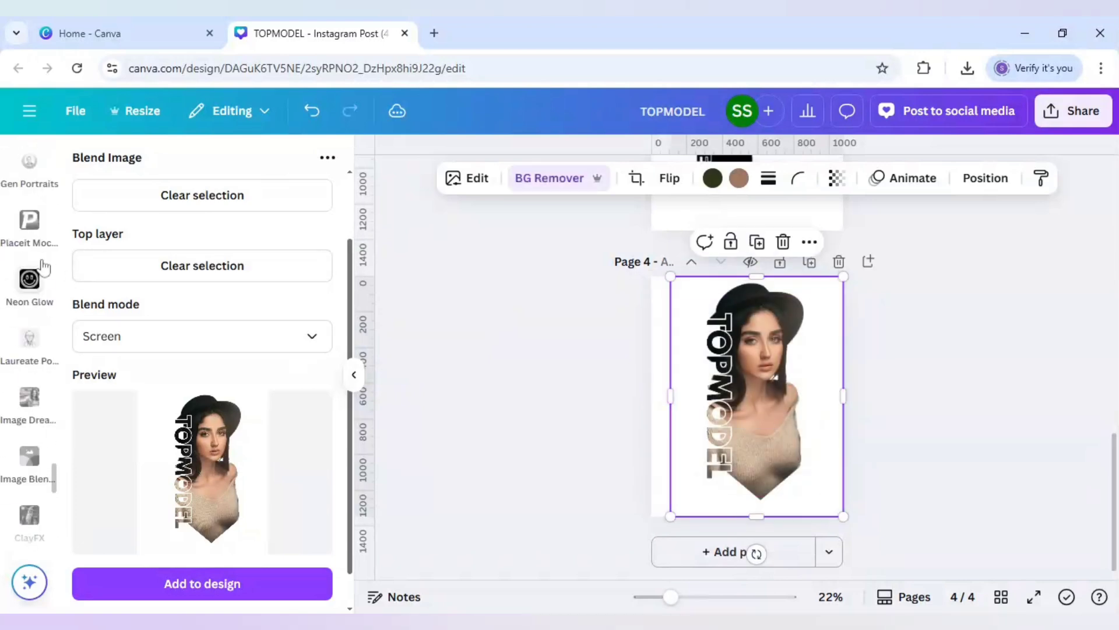
scroll(43, 268, up, 15)
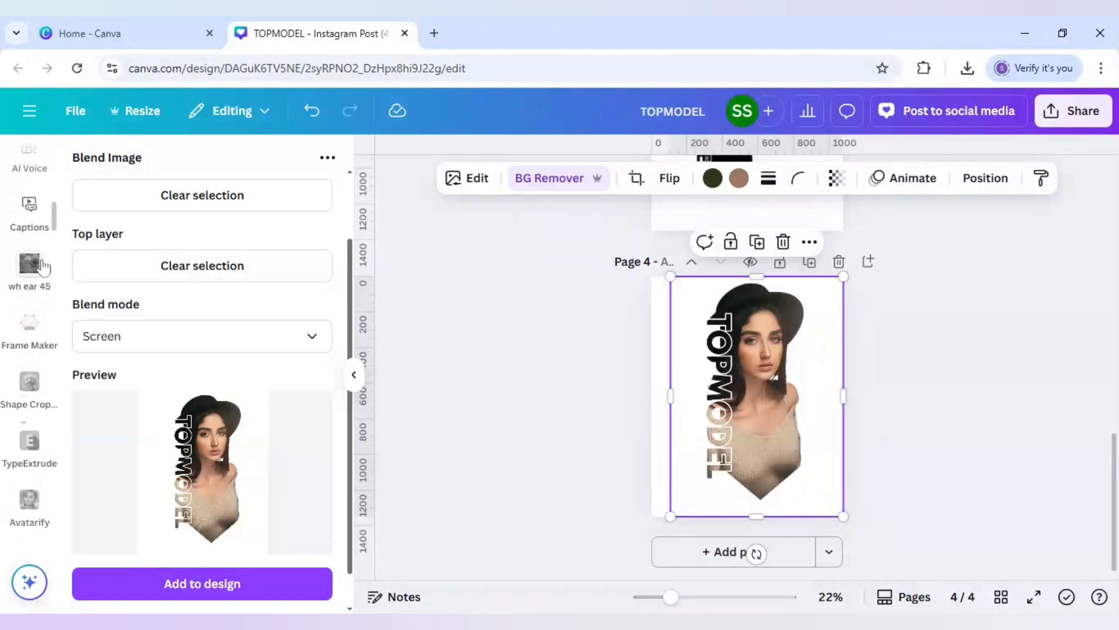
scroll(40, 262, up, 2)
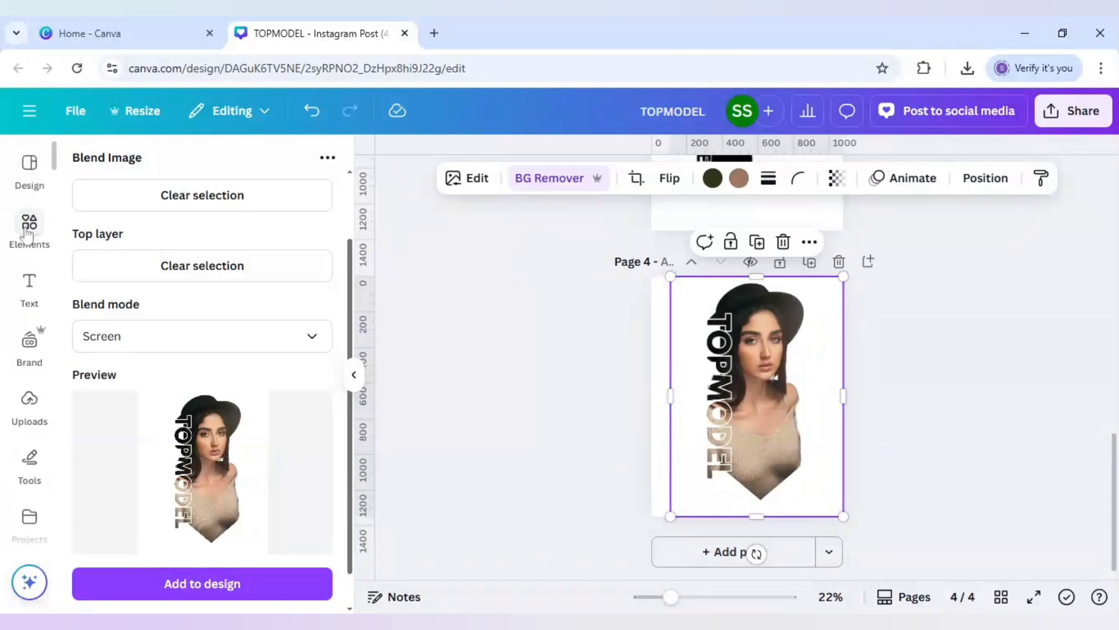
click(27, 232)
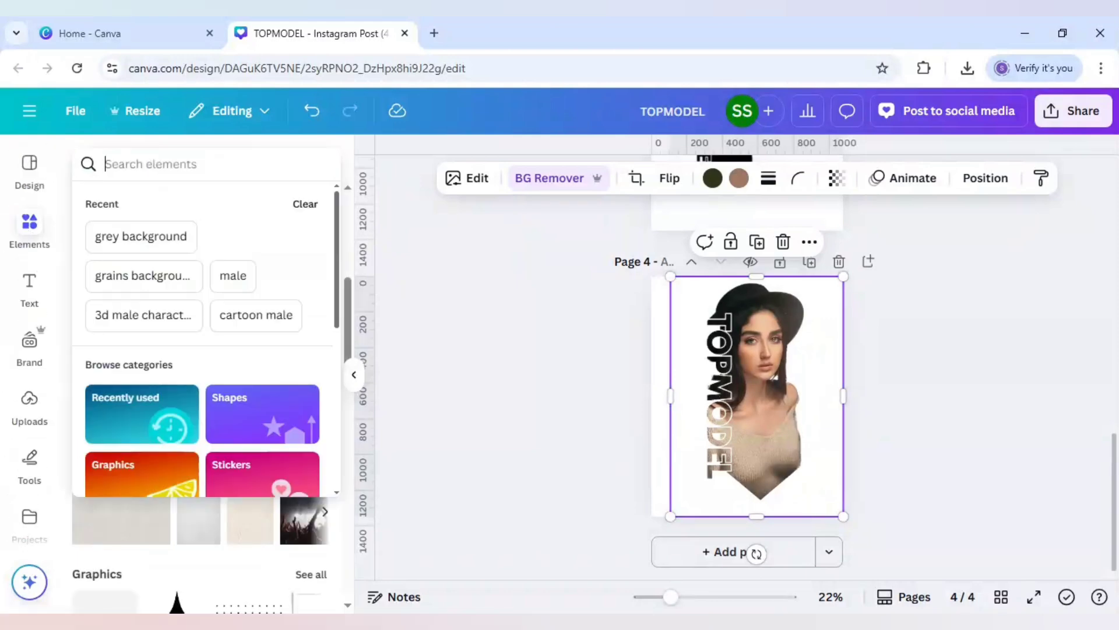
text(grey)
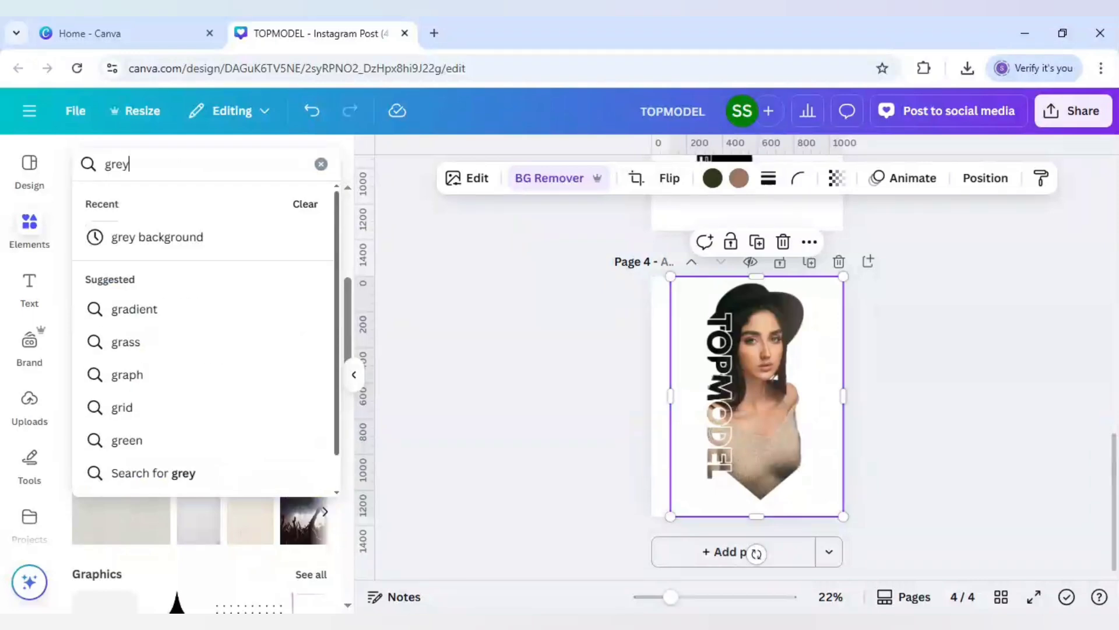
text( backgroun)
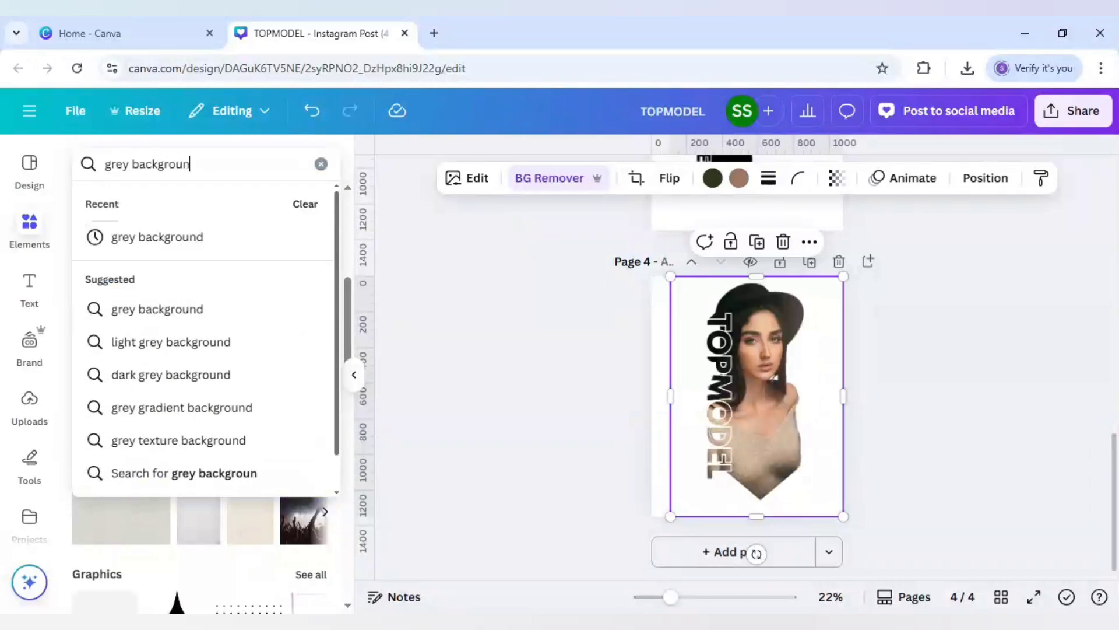
text(d)
key(Return)
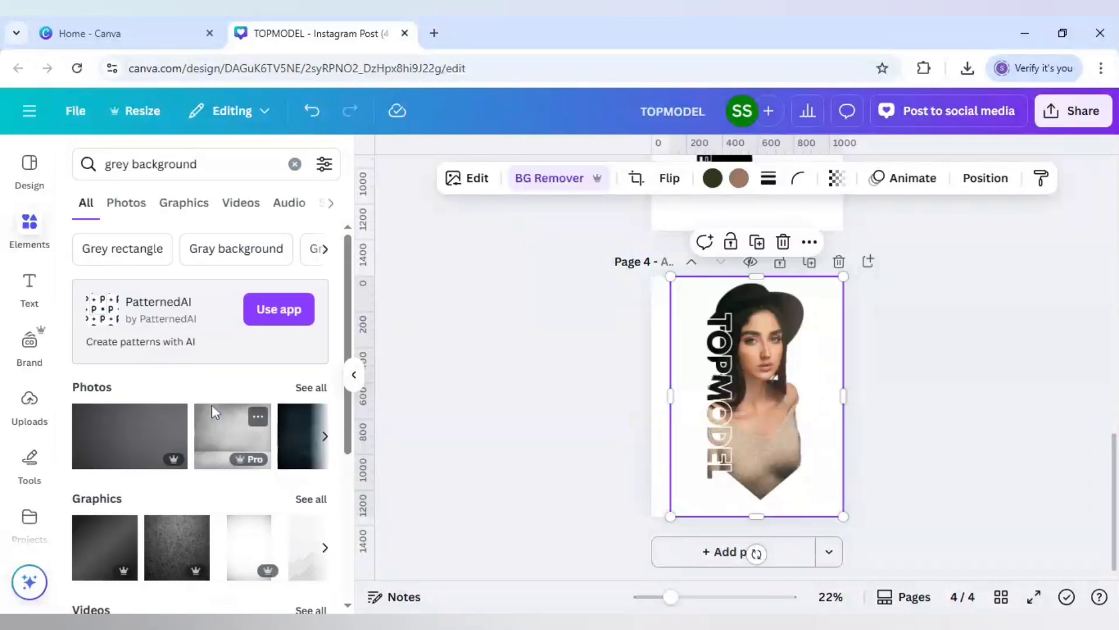
click(312, 389)
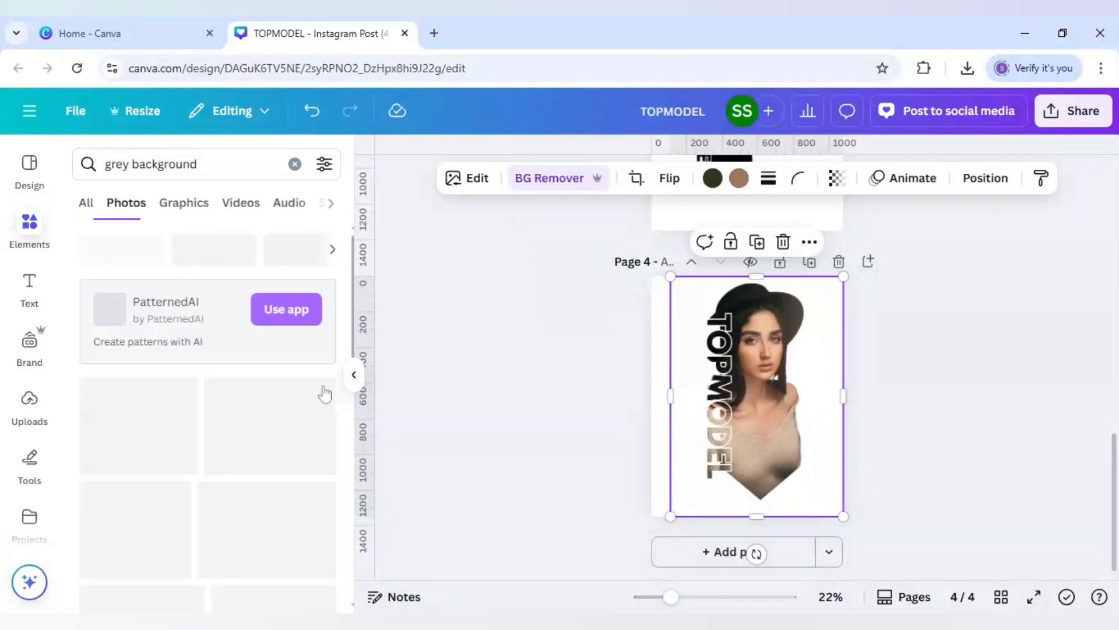
Add a soft, blurred light-grey photo from the results to page 4 and set it as the page background
scroll(245, 424, down, 3)
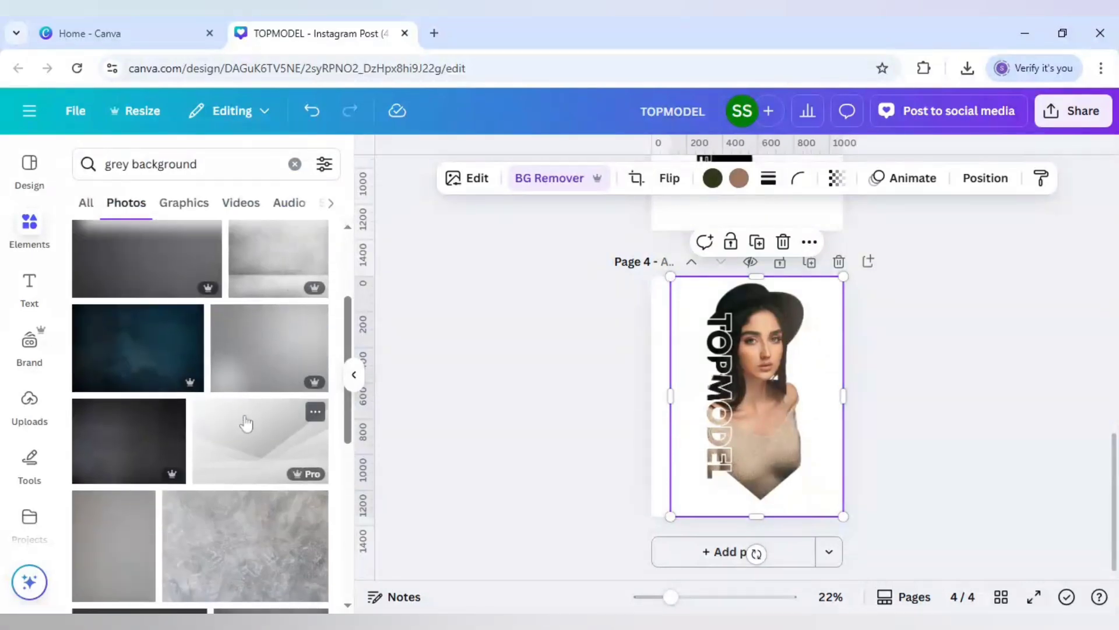
scroll(246, 423, down, 3)
scroll(246, 423, down, 2)
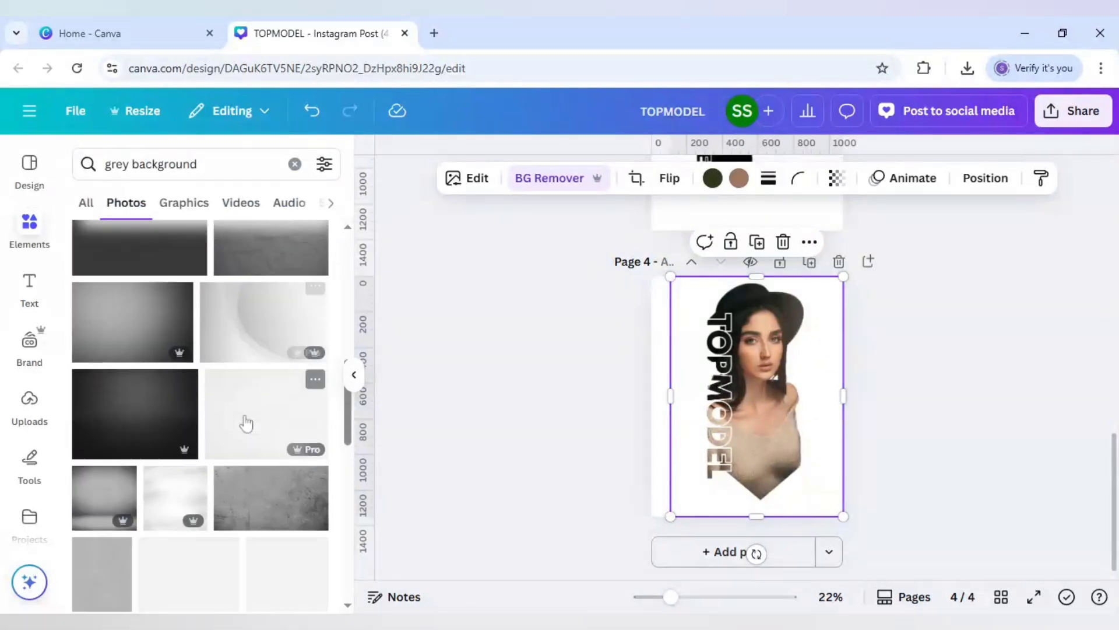
scroll(246, 424, down, 5)
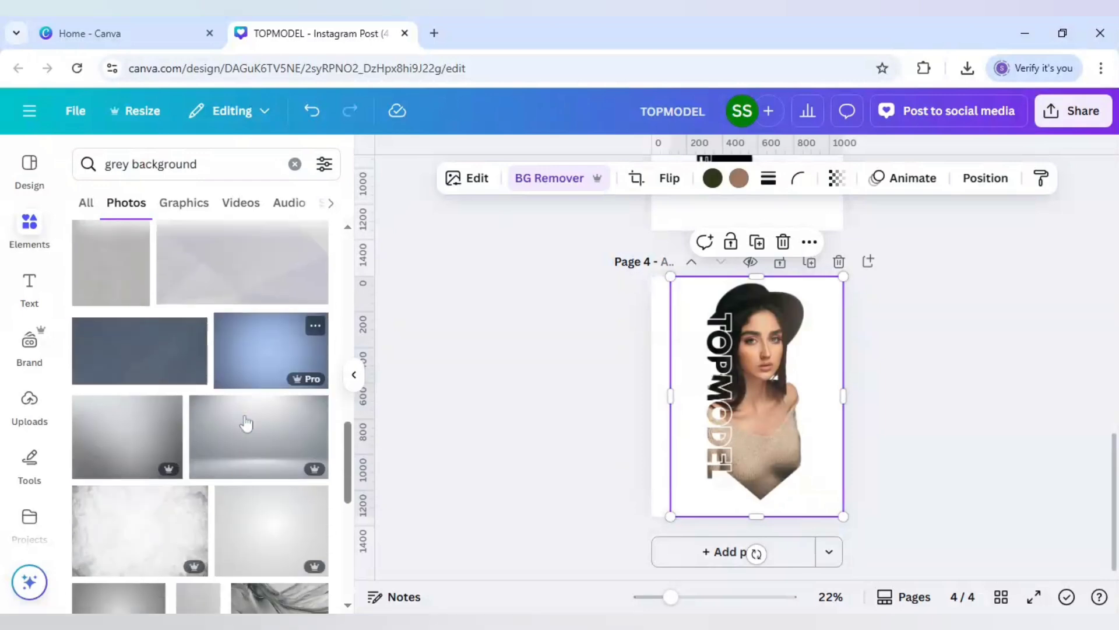
scroll(246, 424, down, 5)
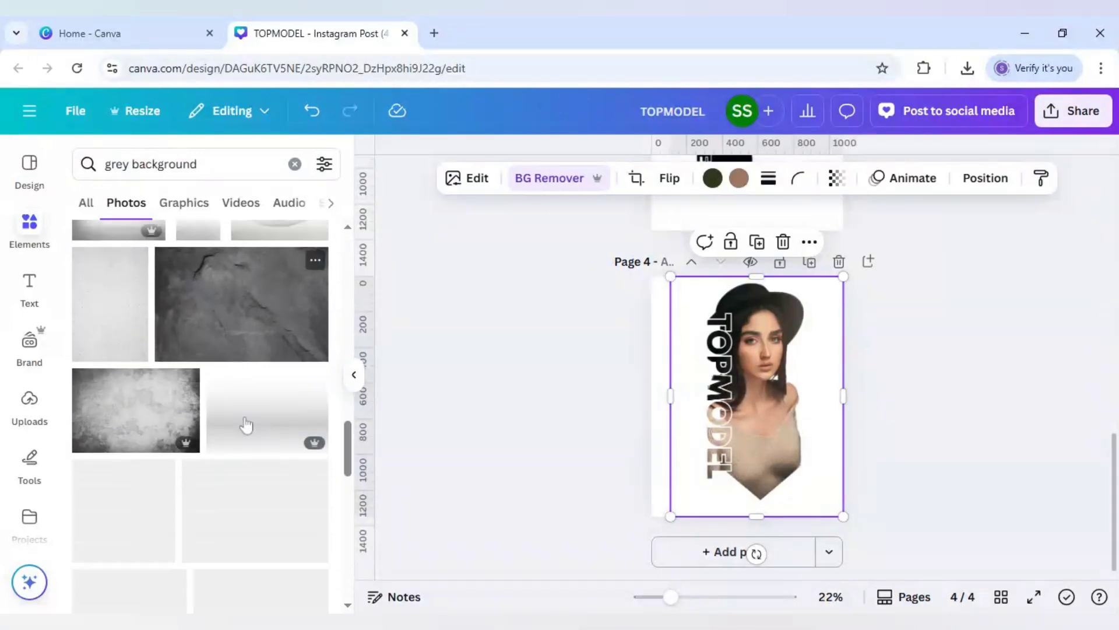
scroll(246, 425, down, 3)
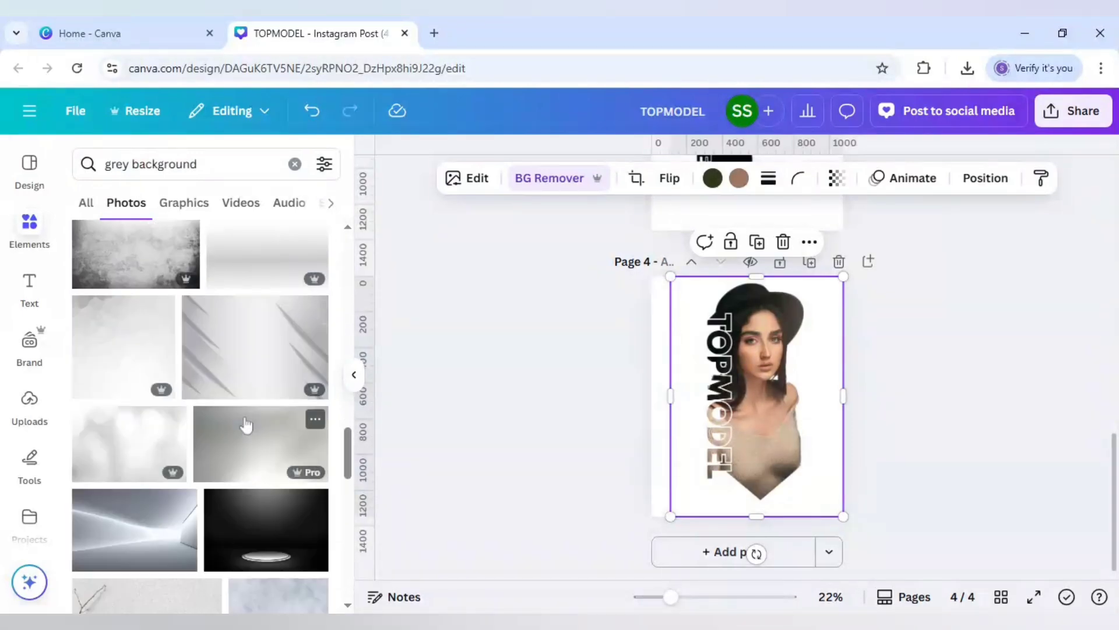
click(122, 465)
right_click(778, 400)
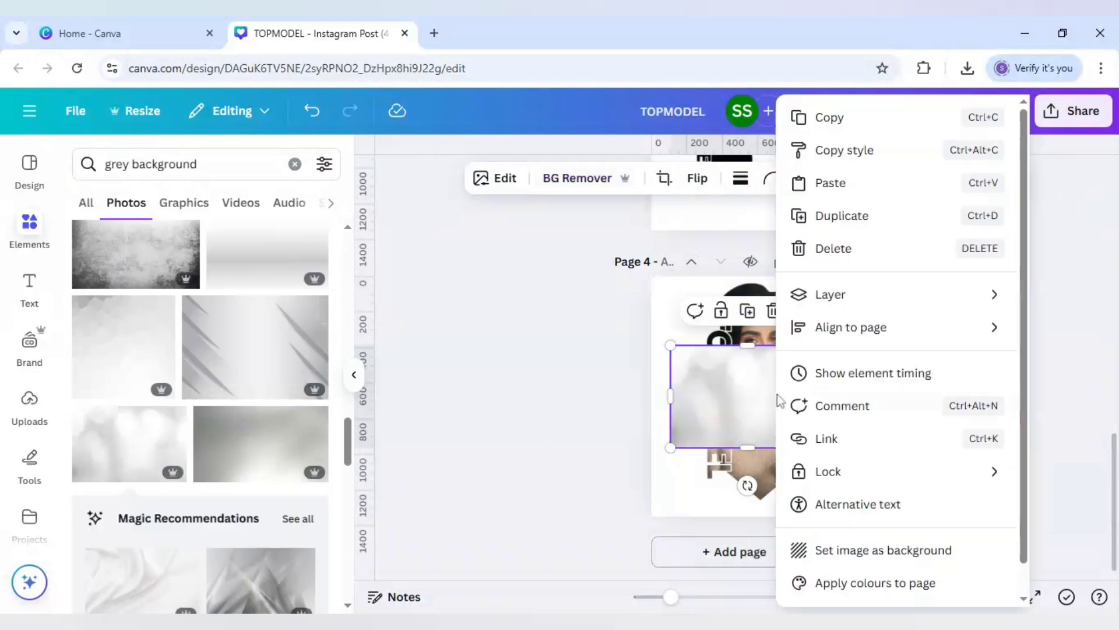
click(846, 550)
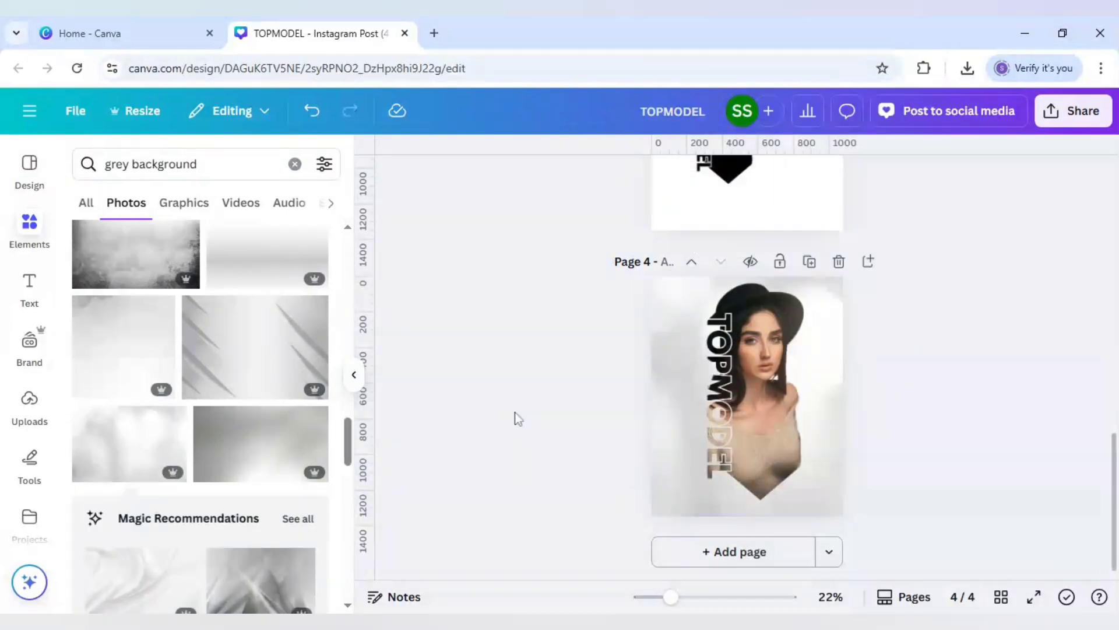